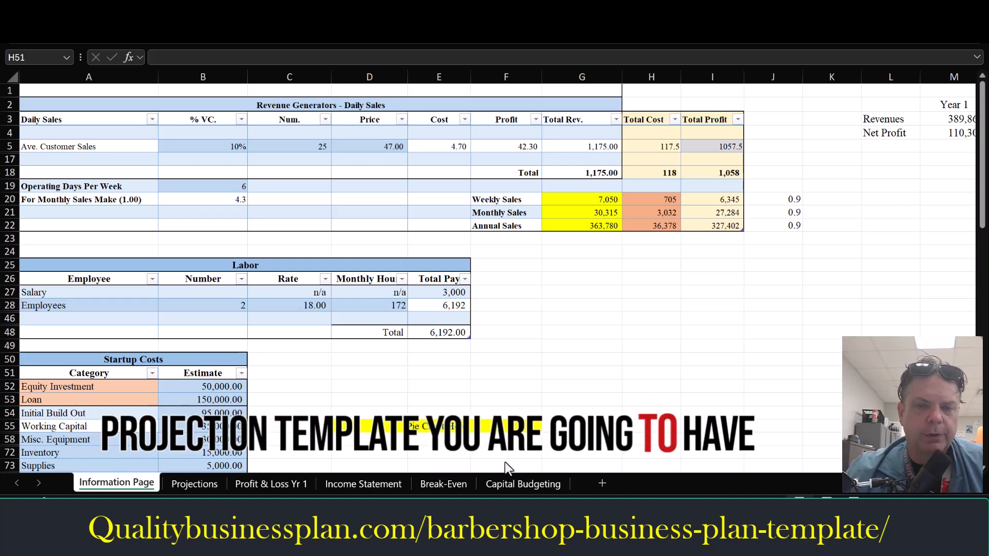
Step: Review the Profit & Loss Yr 1, Income Statement, Break-Even and Capital Budgeting sheets of the projection template
{"action": "left_click", "coordinate": [265, 474]}
{"action": "left_click", "coordinate": [270, 484]}
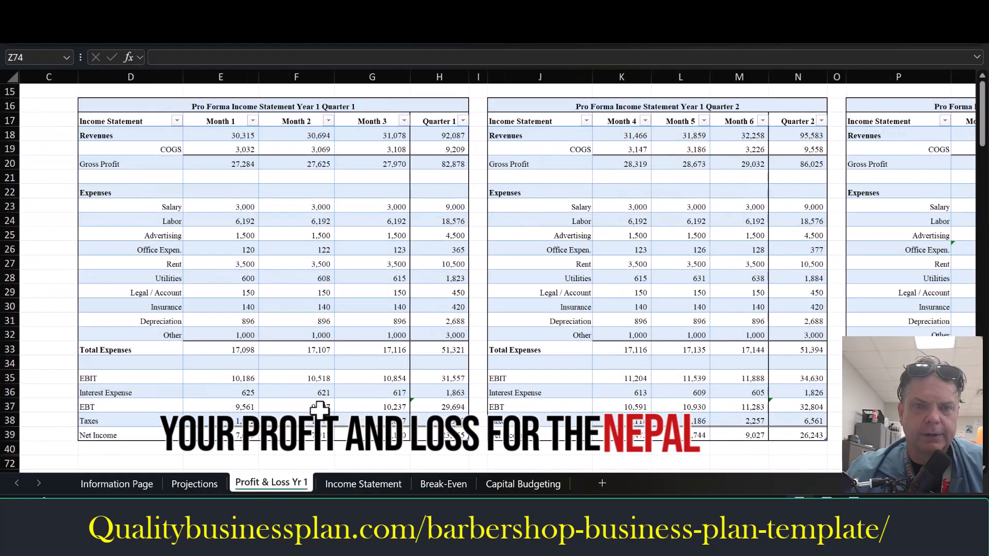
{"action": "left_click", "coordinate": [354, 480]}
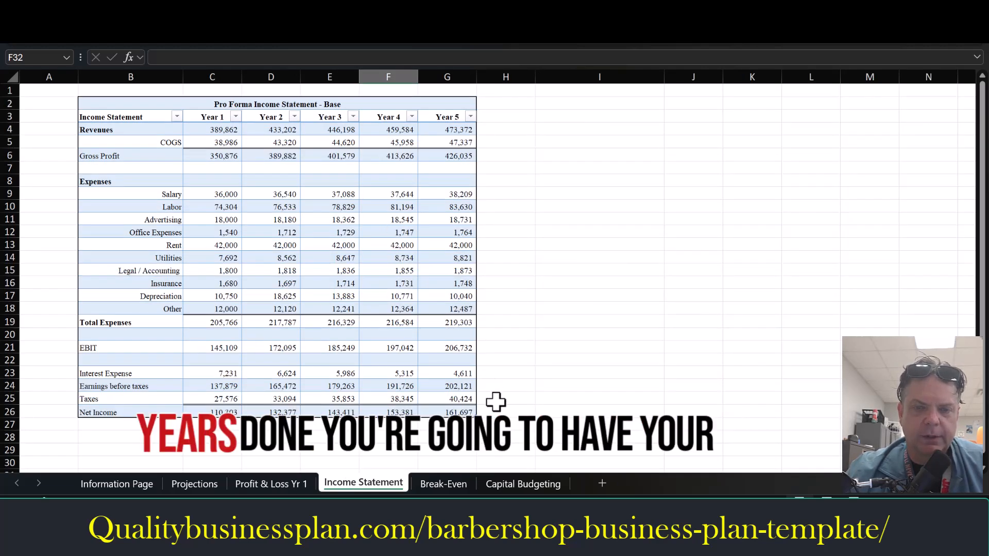
{"action": "left_click", "coordinate": [457, 485]}
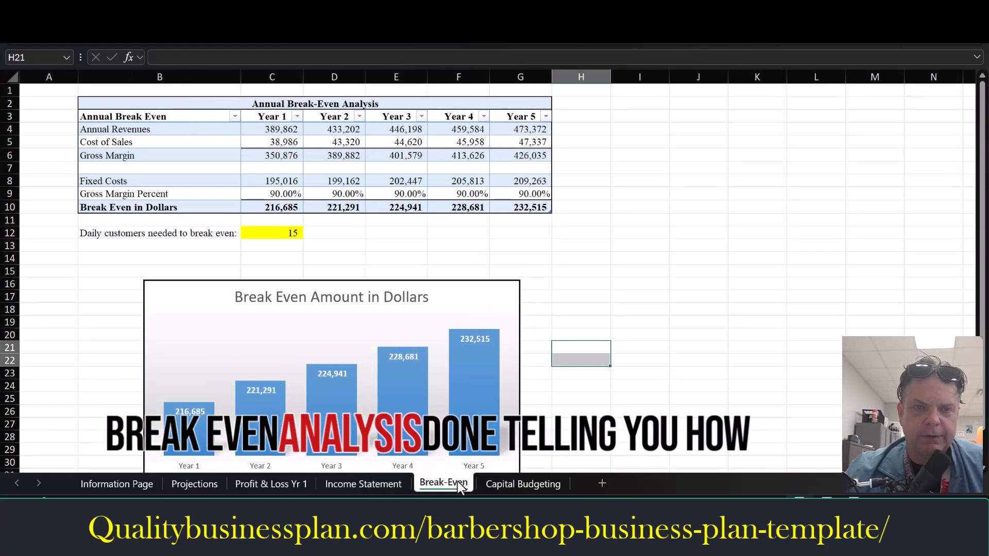
{"action": "mouse_move", "coordinate": [481, 393]}
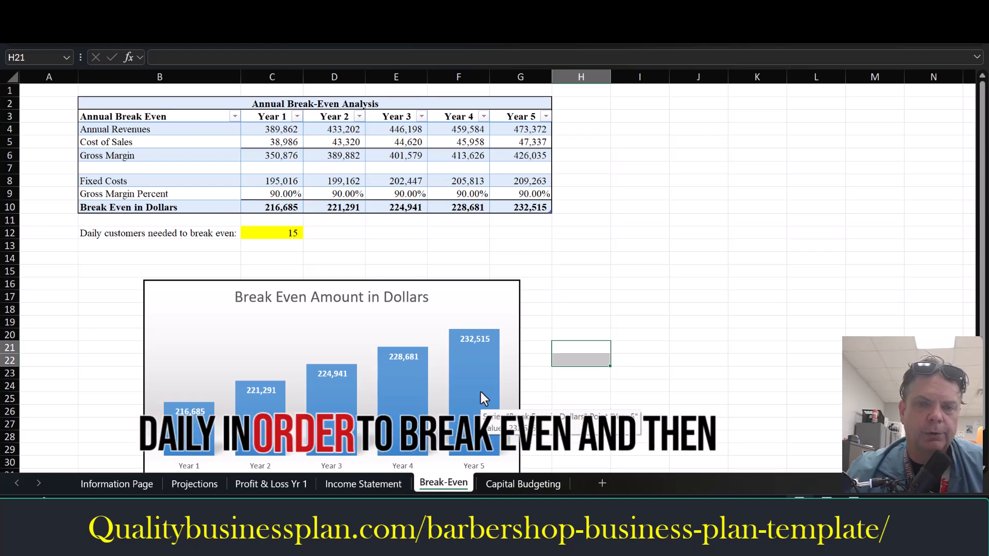
{"action": "left_click", "coordinate": [532, 487]}
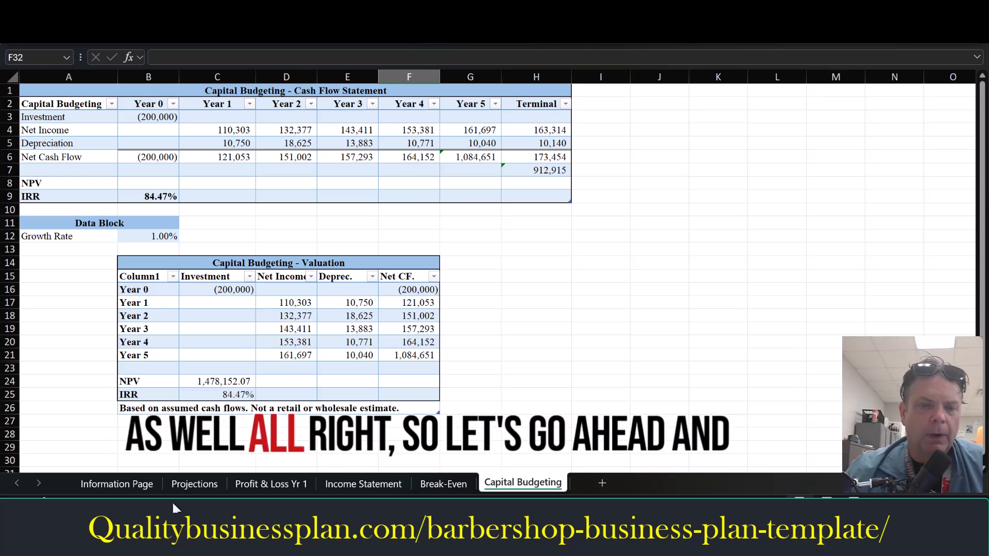
Step: On the Information Page, set the average customer sale price to 55 and the number of employees to 2
{"action": "left_click", "coordinate": [116, 484]}
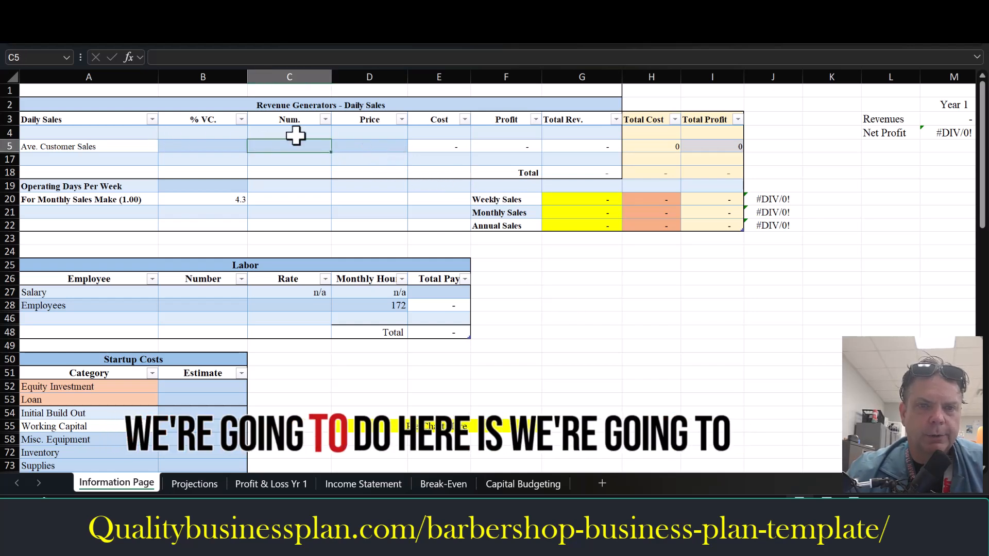
{"action": "left_click", "coordinate": [373, 149]}
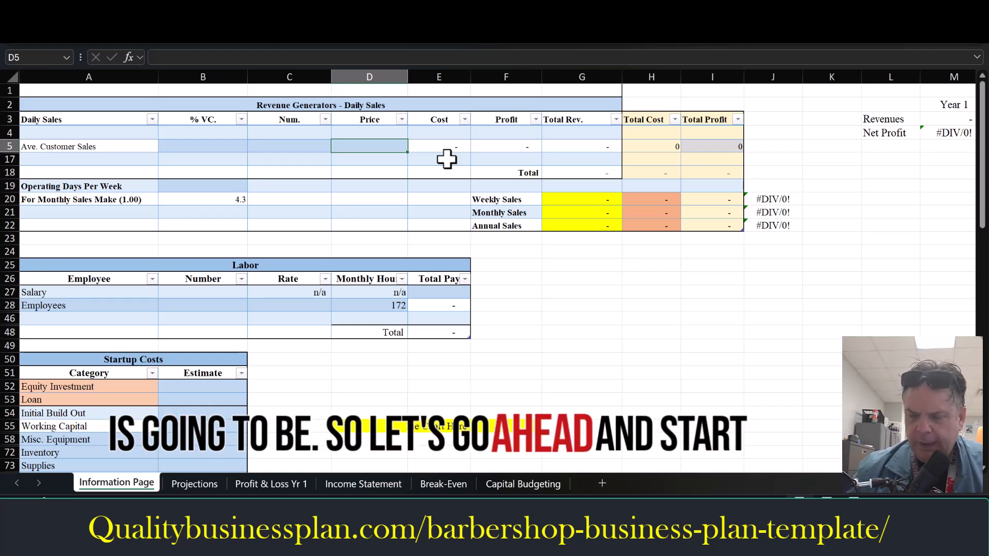
{"action": "type", "text": "55"}
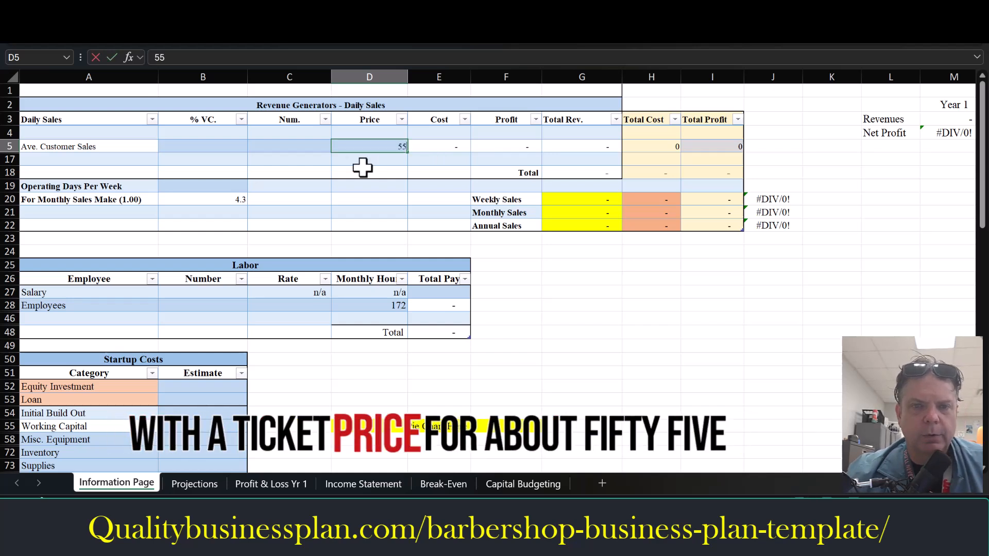
{"action": "left_click", "coordinate": [280, 148]}
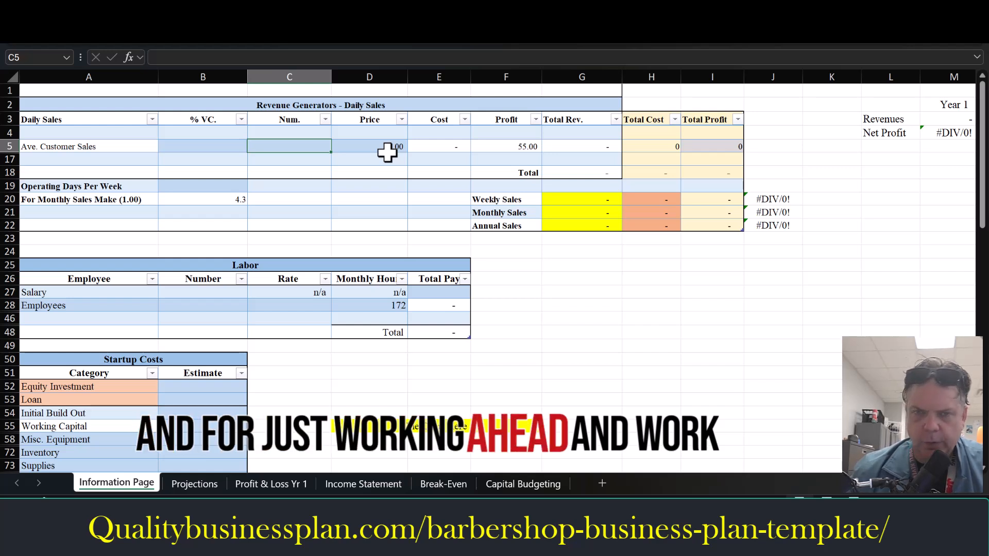
{"action": "left_click", "coordinate": [206, 308]}
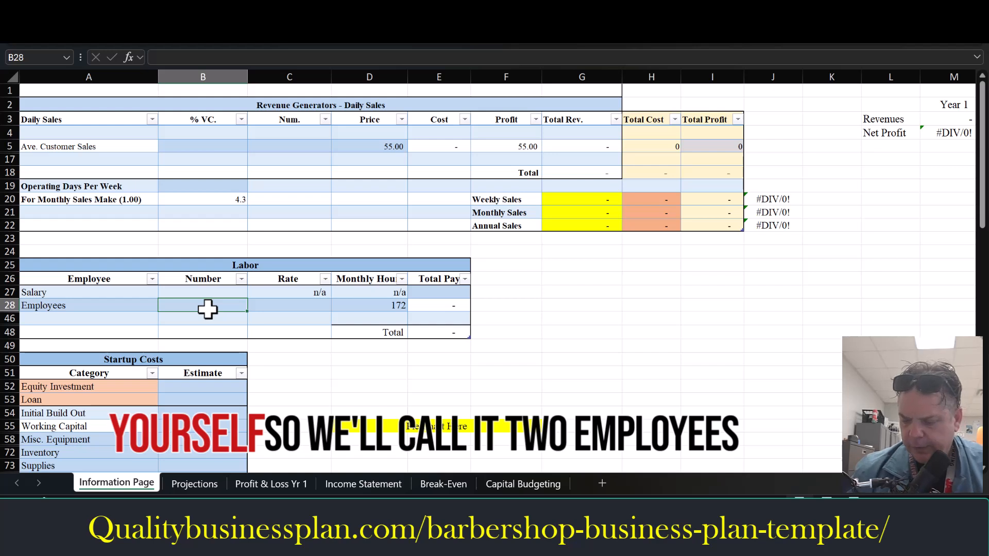
{"action": "type", "text": "2"}
Step: For Ave. Customer Sales, enter 21 as the daily number and 5% as the variable cost
{"action": "left_click", "coordinate": [276, 145]}
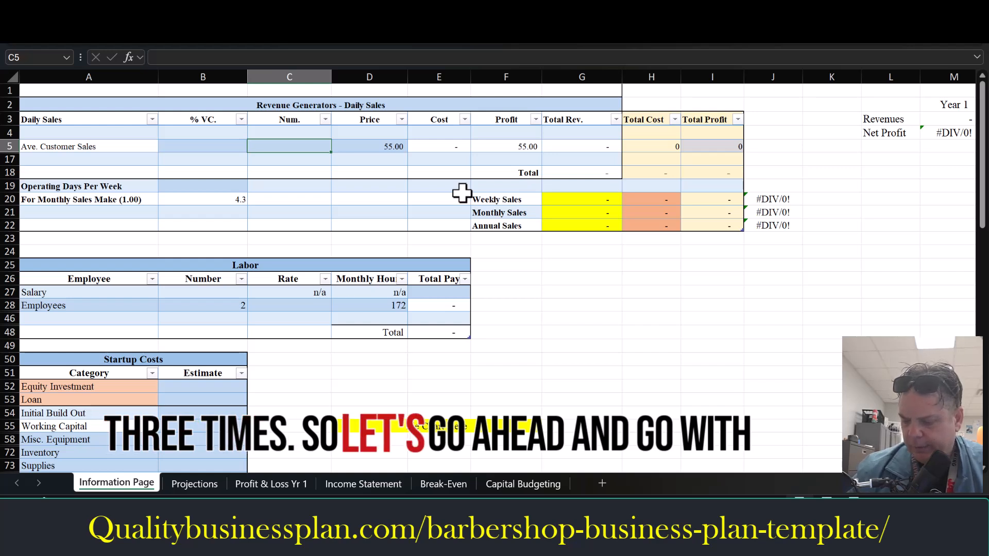
{"action": "type", "text": "21"}
{"action": "key", "text": "ctrl+Return"}
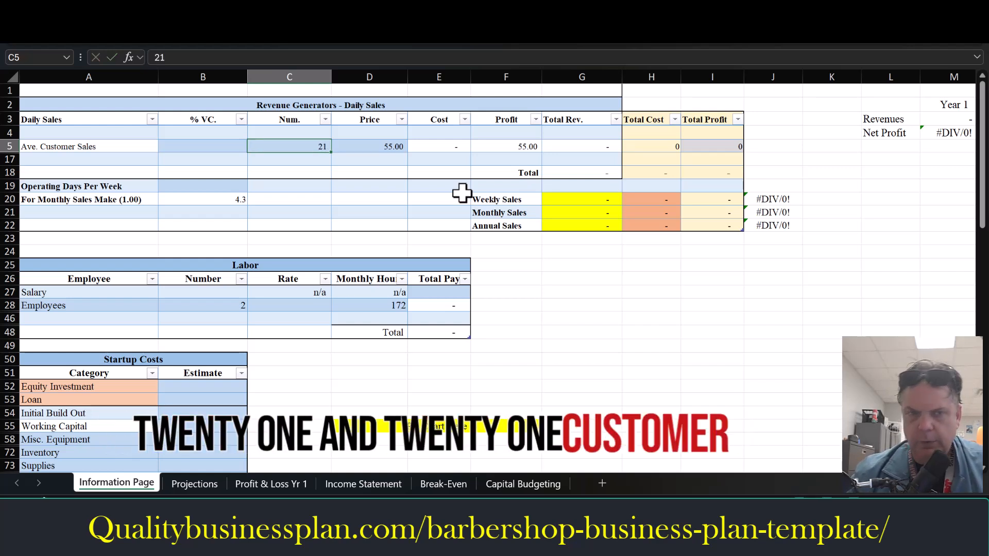
{"action": "key", "text": "Left"}
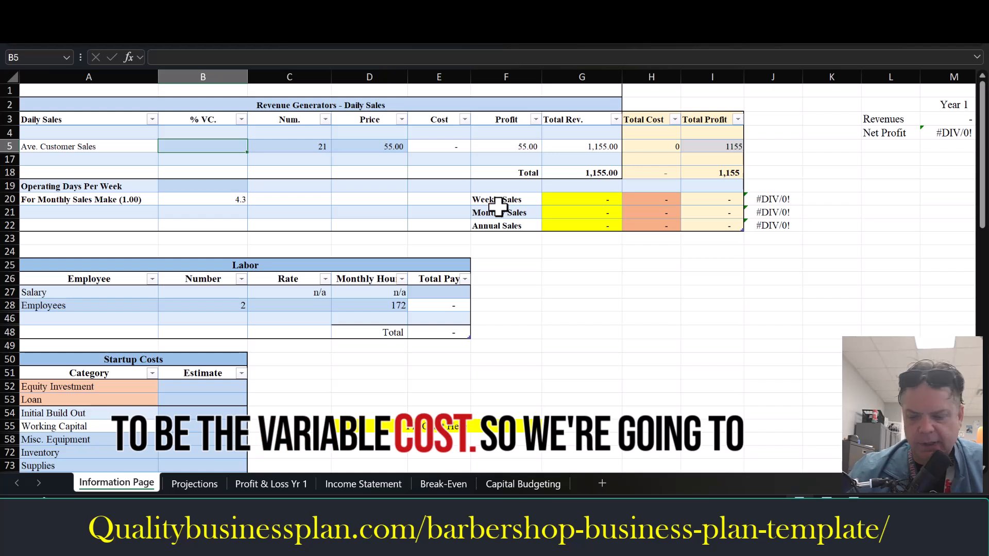
{"action": "type", "text": "5"}
{"action": "key", "text": "Return"}
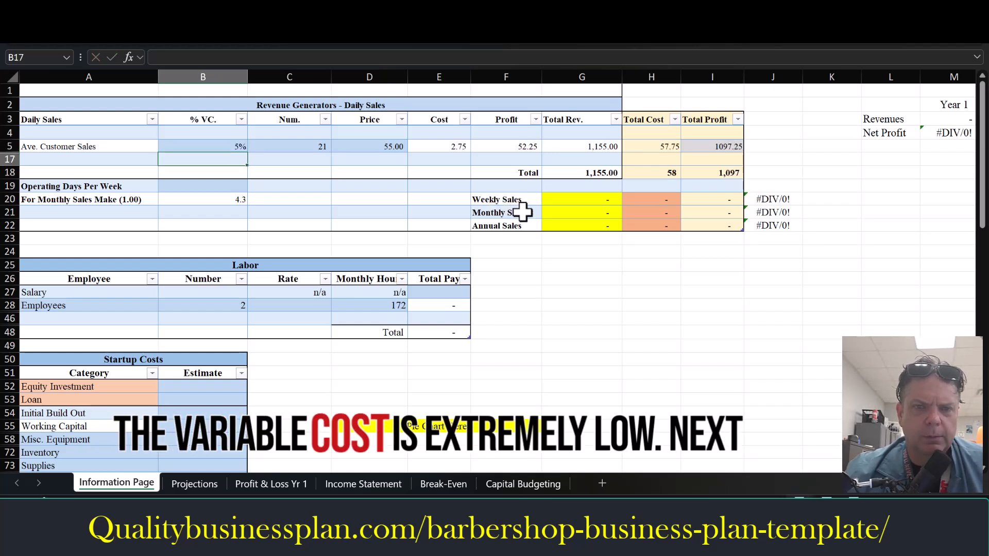
Step: Set the operating days per week to 6 and select the Year 1 revenue figure to check it
{"action": "left_click", "coordinate": [246, 186]}
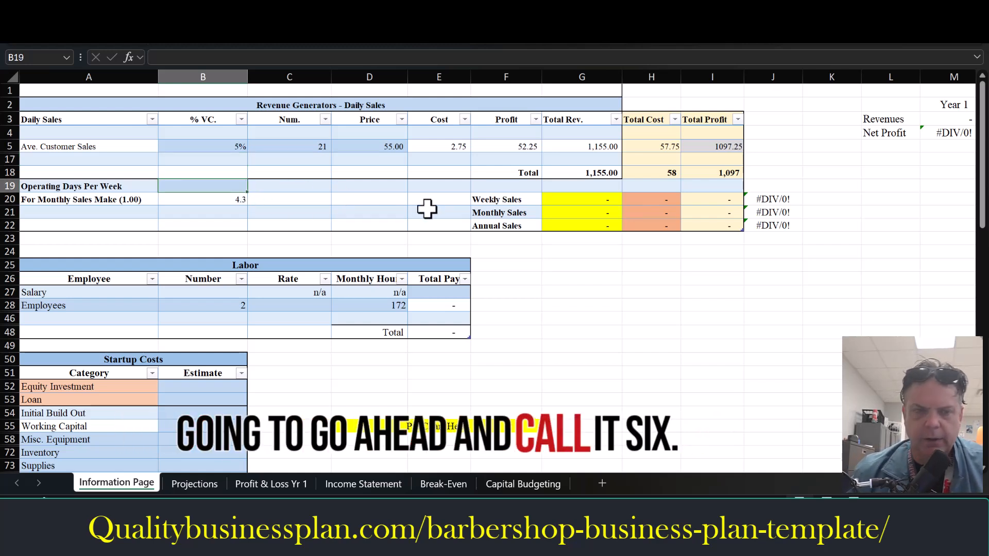
{"action": "type", "text": "6"}
{"action": "key", "text": "Return"}
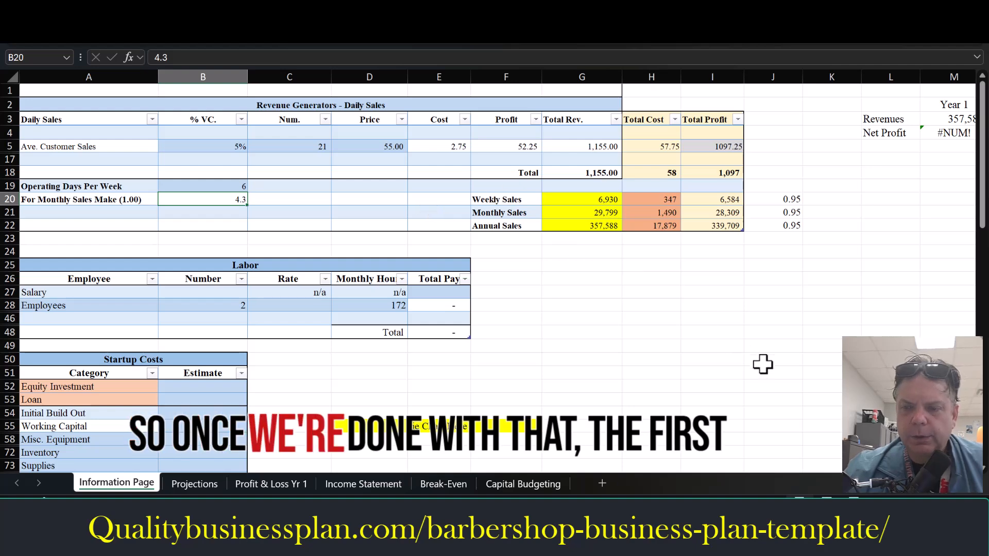
{"action": "left_click", "coordinate": [868, 499]}
{"action": "left_click", "coordinate": [870, 117]}
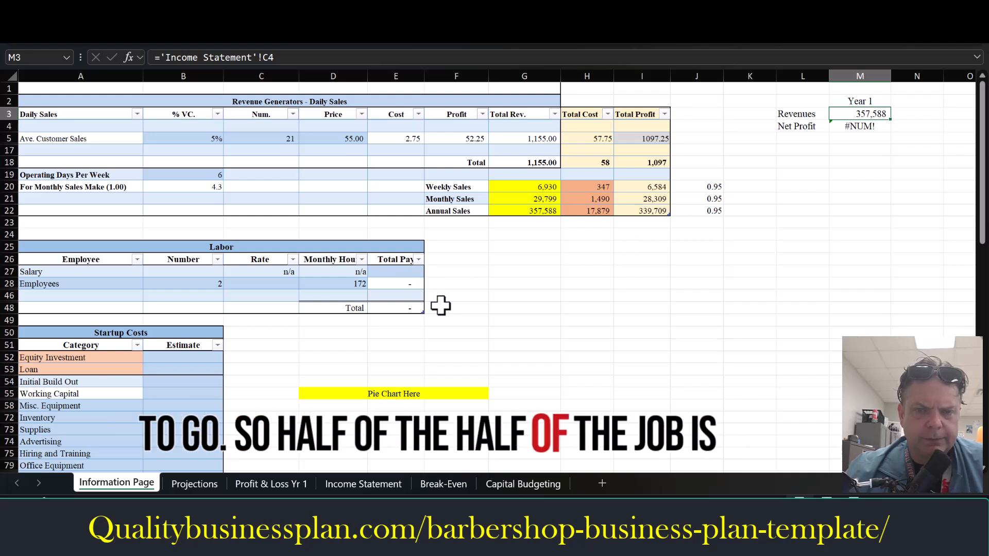
Step: Enter the owner's annual salary of 50000 in cell G27, beside the Labor table
{"action": "scroll", "coordinate": [410, 318], "scroll_direction": "down", "scroll_amount": 1}
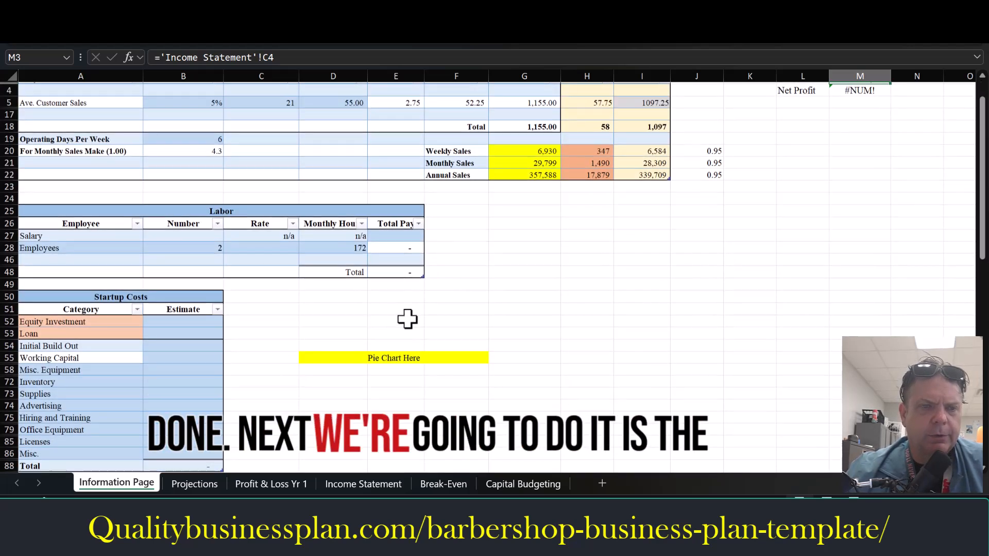
{"action": "left_click", "coordinate": [387, 237]}
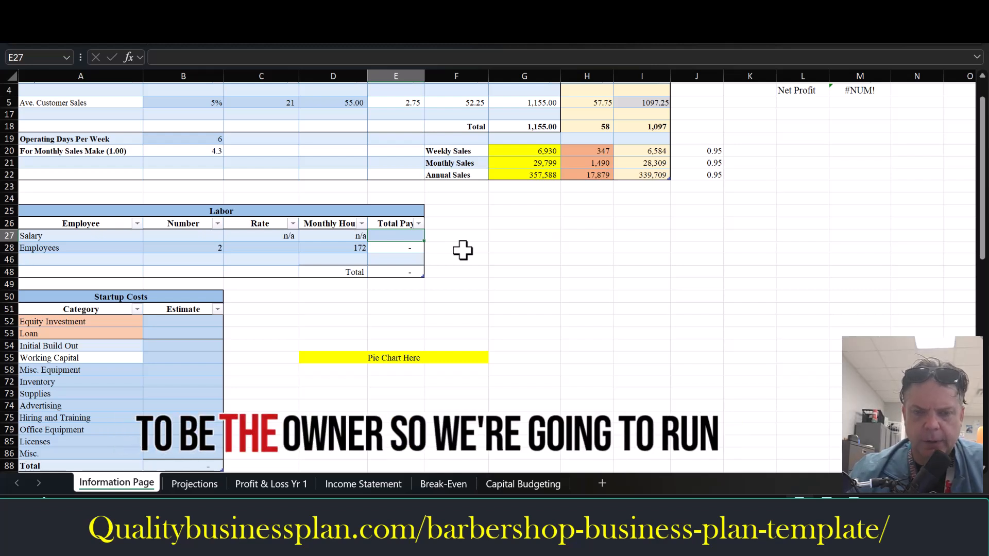
{"action": "type", "text": "5"}
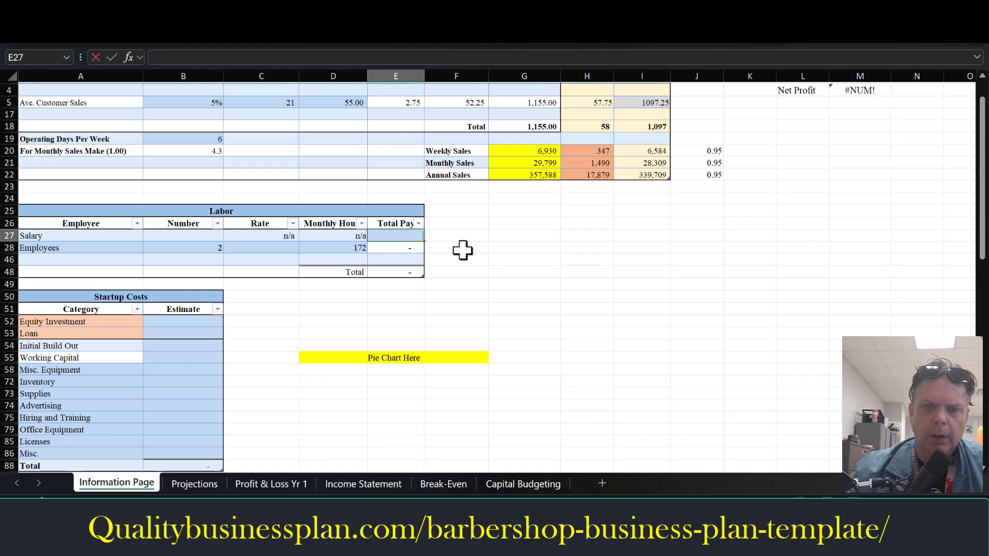
{"action": "left_click", "coordinate": [497, 237]}
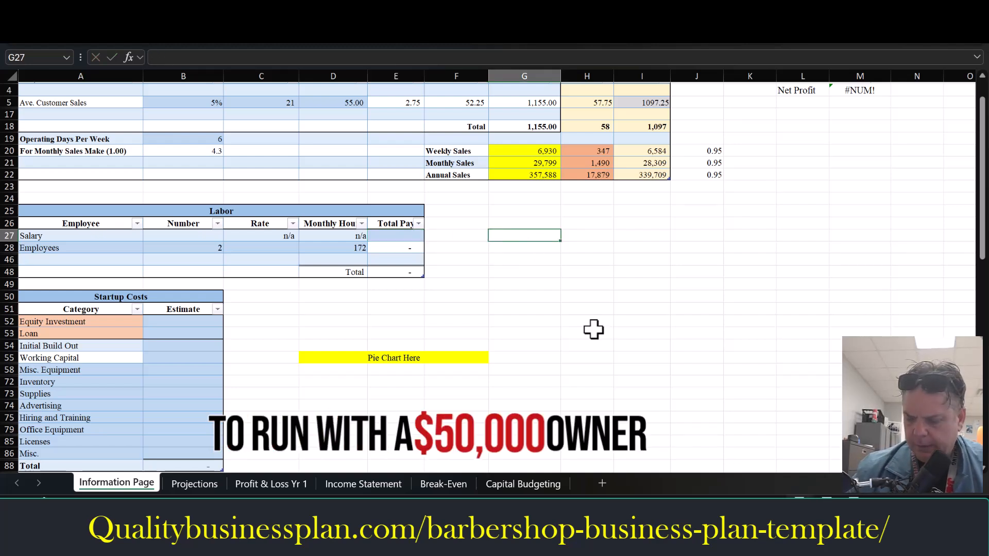
{"action": "type", "text": "50000"}
{"action": "key", "text": "Return"}
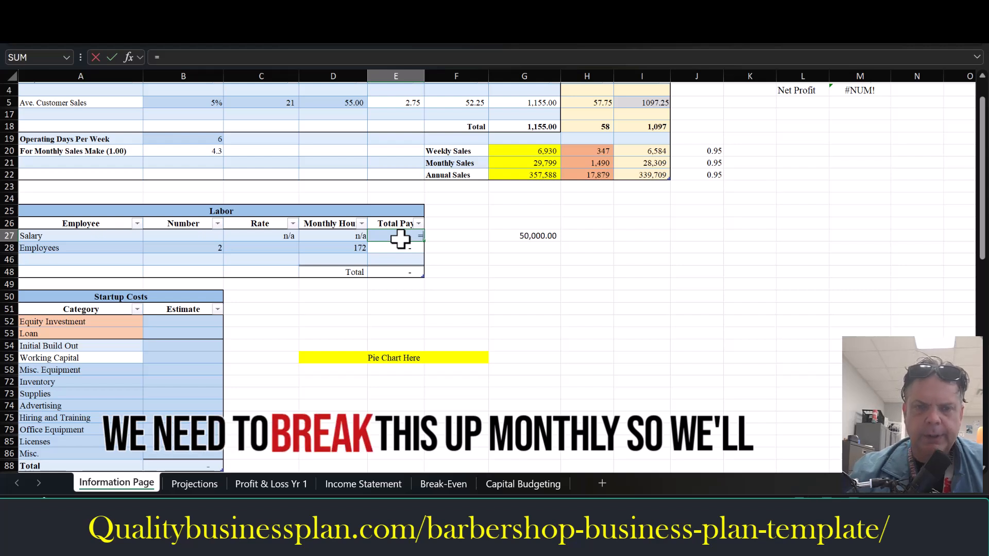
Step: Calculate the monthly total pay for the Salary row with the formula =G27/12
{"action": "left_click", "coordinate": [525, 246]}
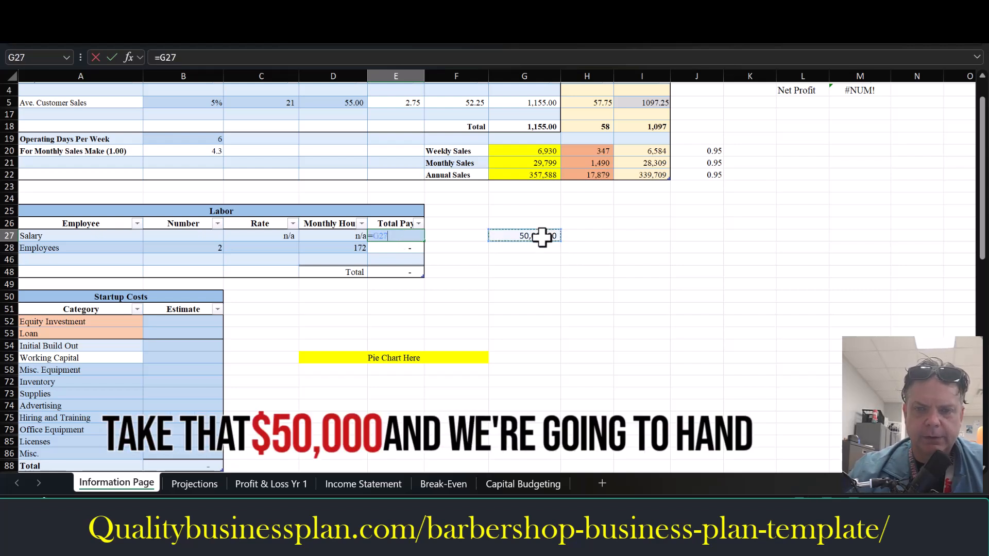
{"action": "type", "text": "/12"}
{"action": "key", "text": "Return"}
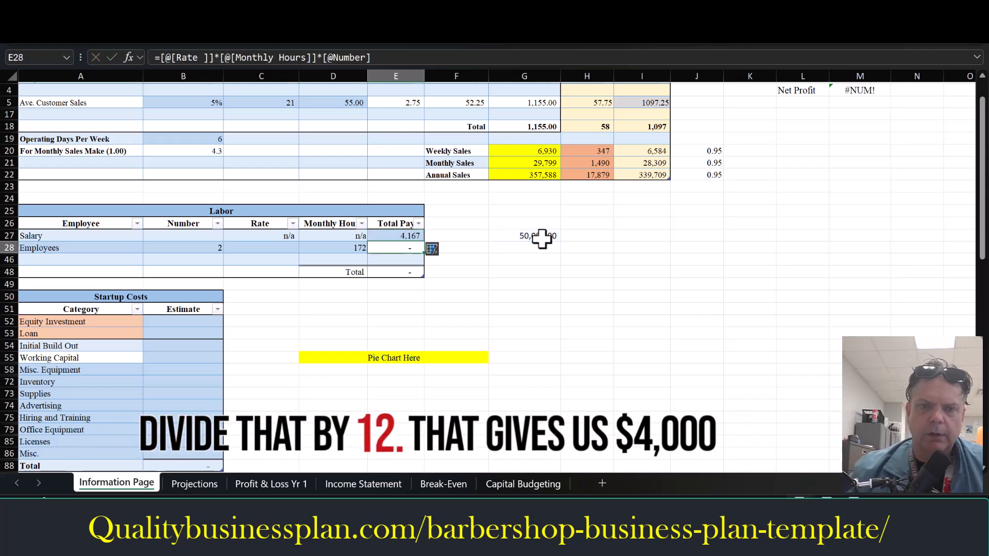
{"action": "left_click", "coordinate": [325, 313]}
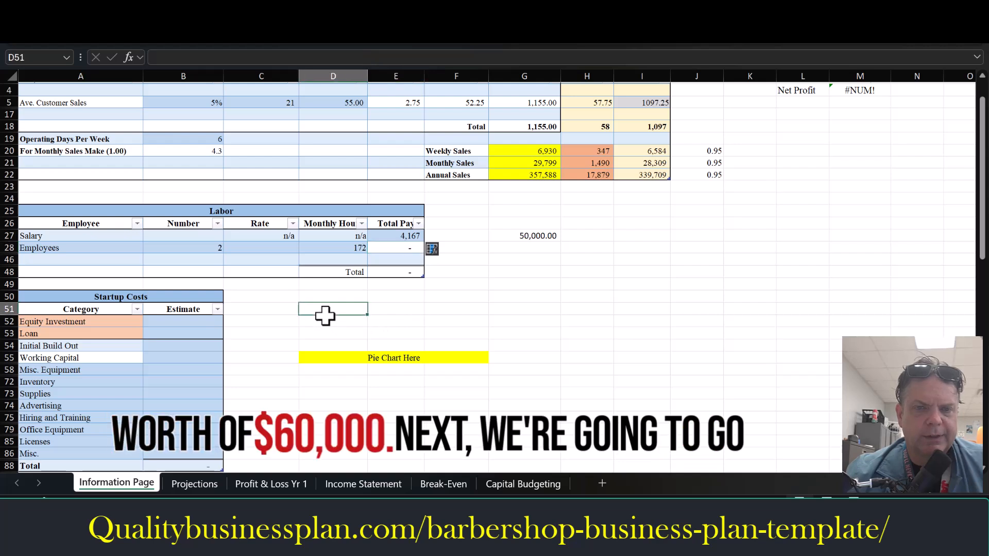
Step: Set the hourly rate in the Employees row of the Labor table to 20
{"action": "left_click", "coordinate": [205, 248]}
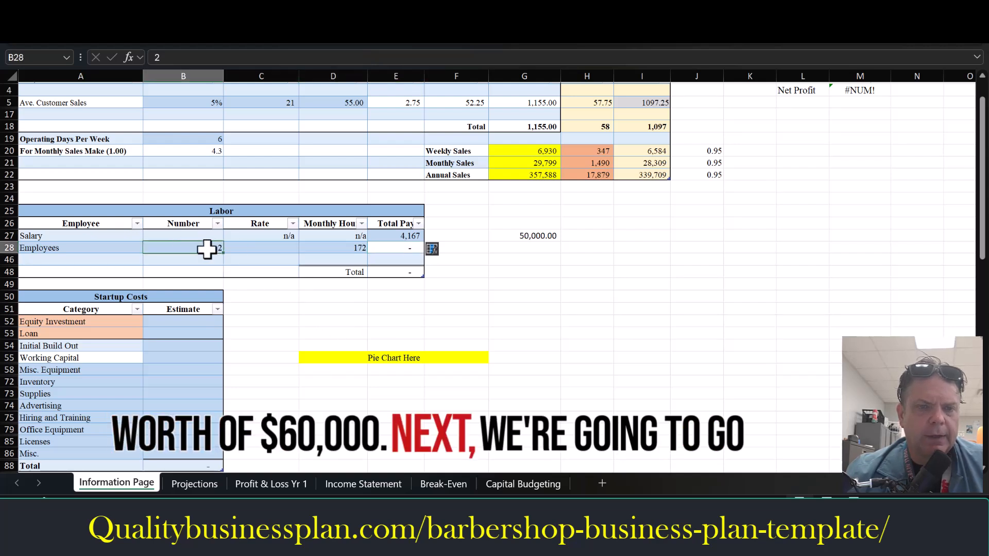
{"action": "left_click", "coordinate": [278, 248]}
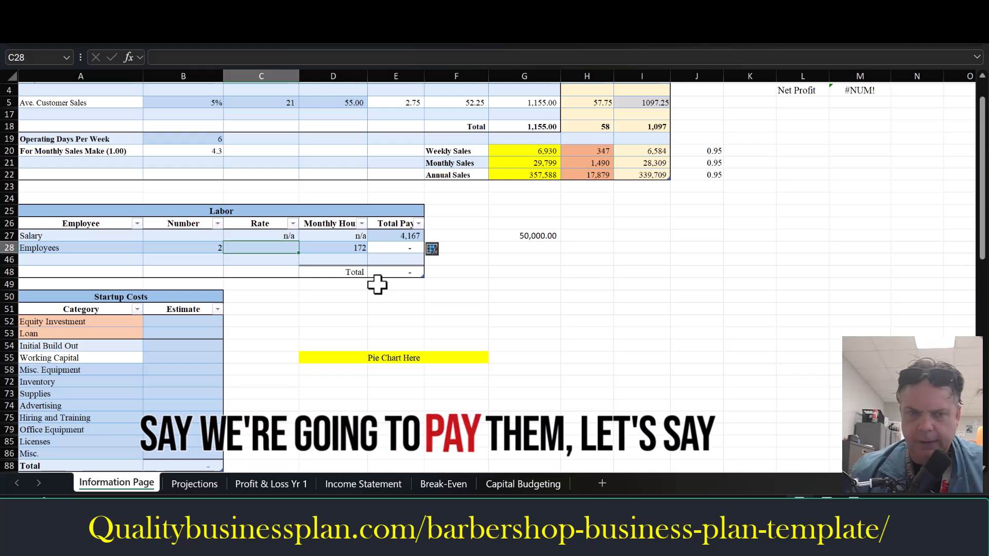
{"action": "type", "text": "20"}
{"action": "key", "text": "Return"}
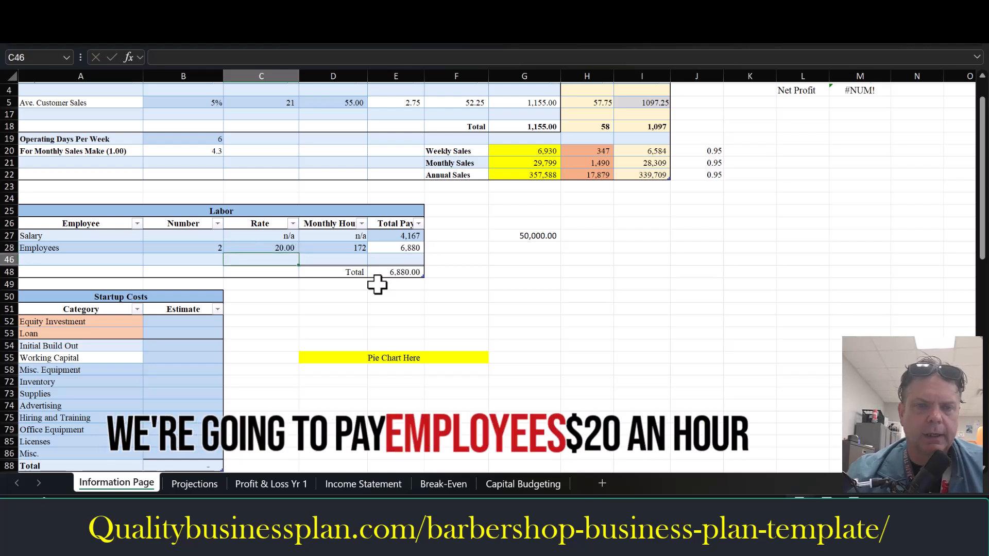
Step: Enter 25000 as the Equity Investment estimate in the Startup Costs table
{"action": "left_click", "coordinate": [364, 249]}
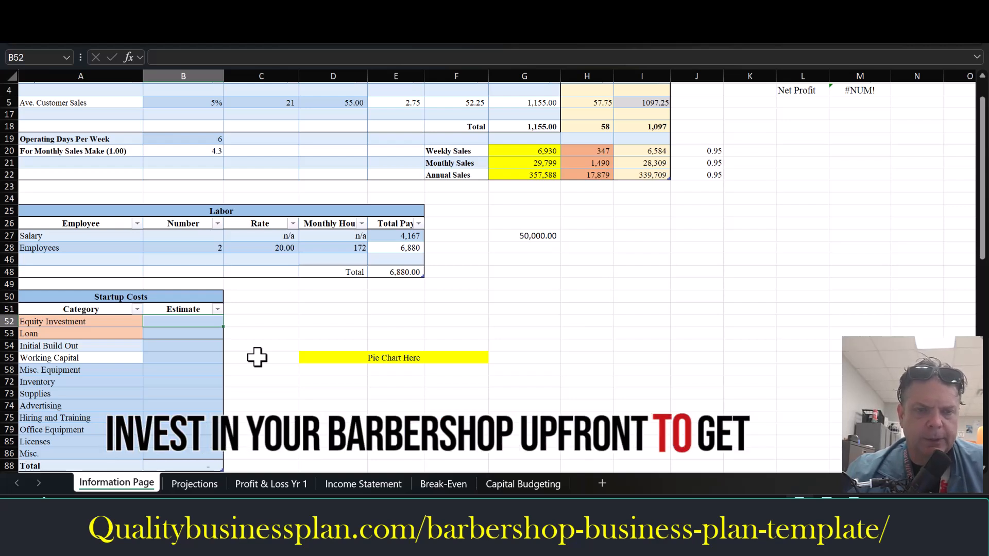
{"action": "type", "text": "250000.00"}
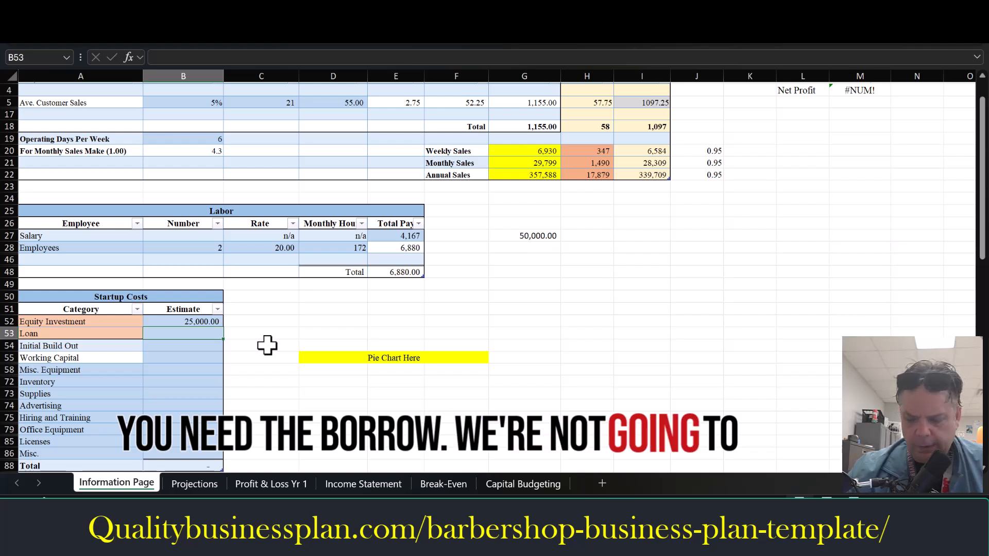
{"action": "key", "text": "Down"}
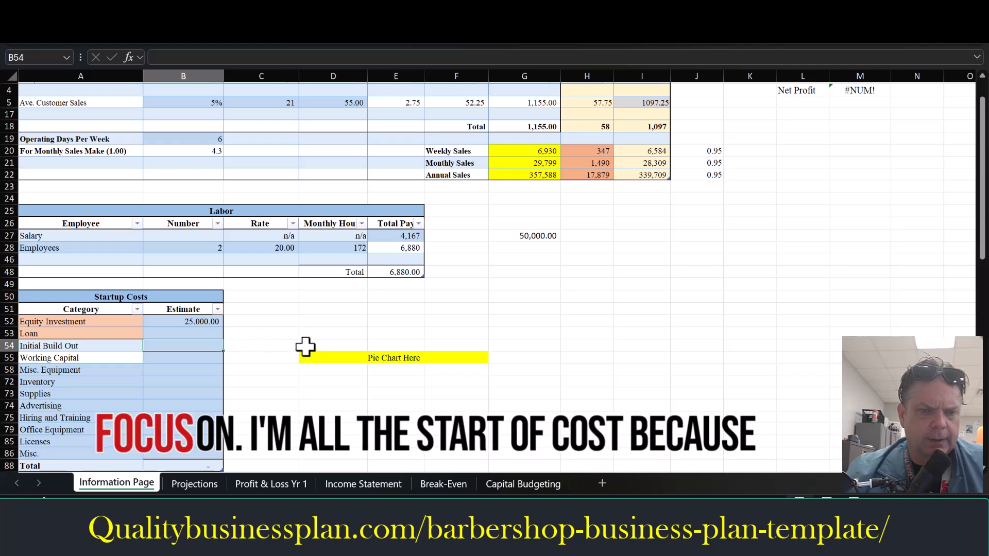
Step: Enter 35000 as the Initial Build Out estimate in the Startup Costs table
{"action": "scroll", "coordinate": [307, 346], "scroll_direction": "down", "scroll_amount": 2}
{"action": "left_click", "coordinate": [198, 260]}
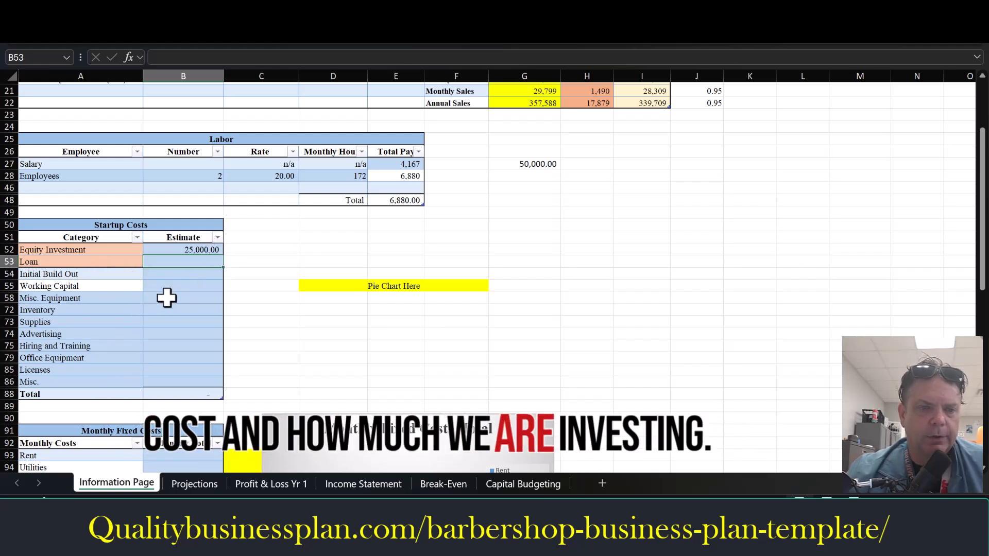
{"action": "left_click", "coordinate": [176, 276]}
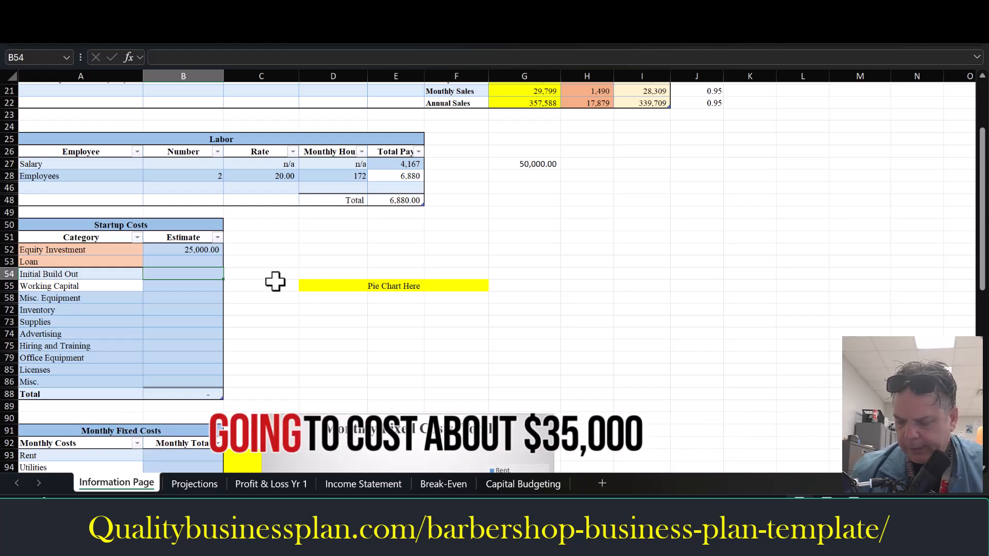
{"action": "type", "text": "35000"}
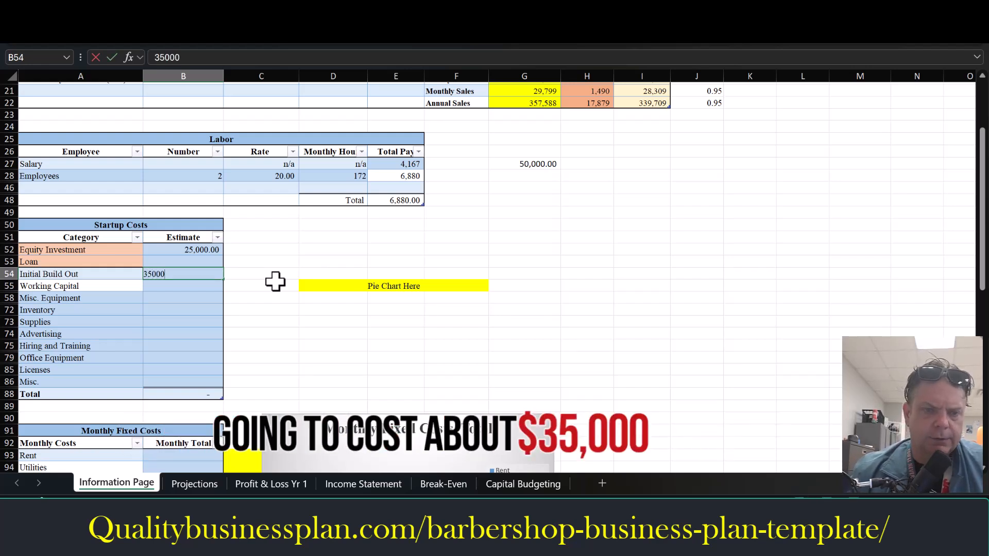
{"action": "key", "text": "Return"}
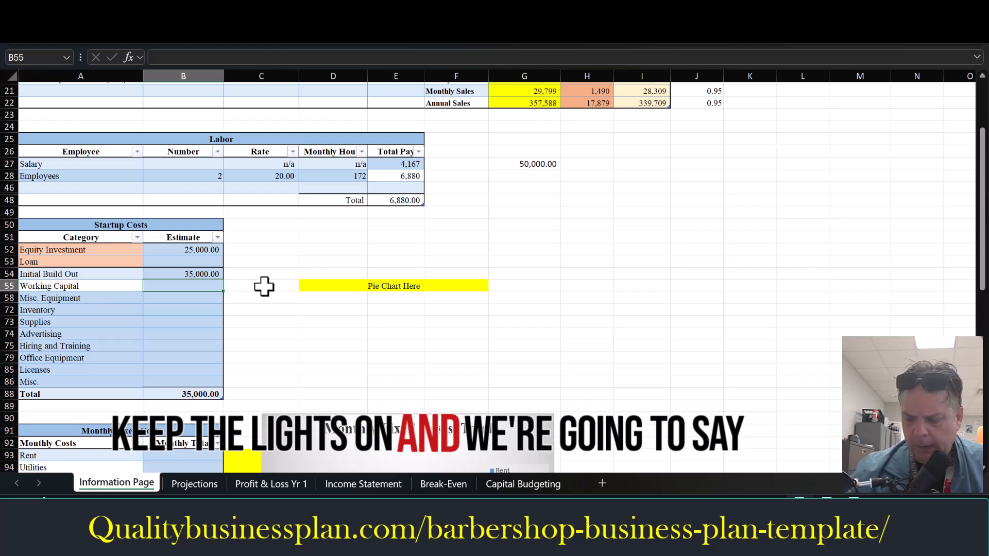
Step: Enter the Startup Costs estimates 20000 for Working Capital, 10000 for Misc. Equipment and 20000 for Inventory
{"action": "type", "text": "2000"}
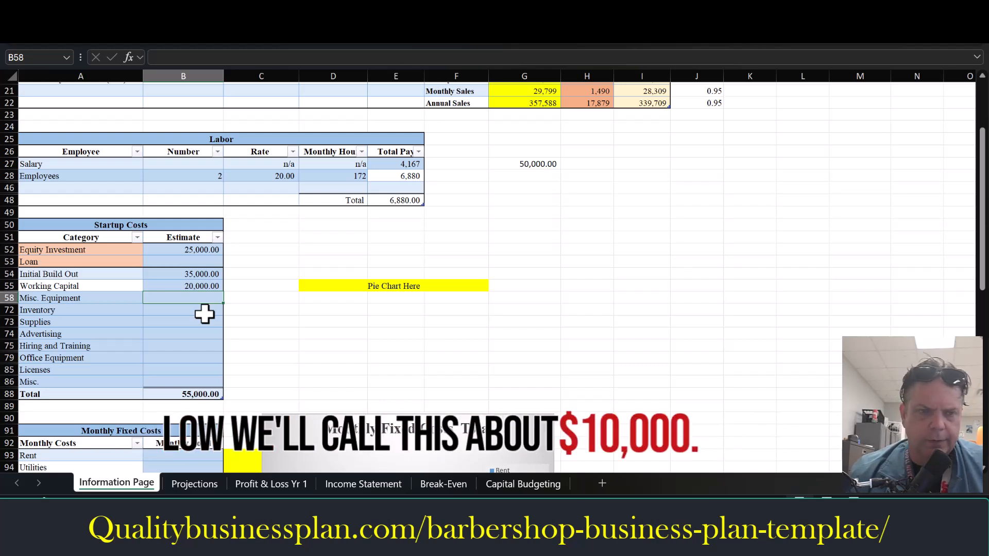
{"action": "key", "text": "Return"}
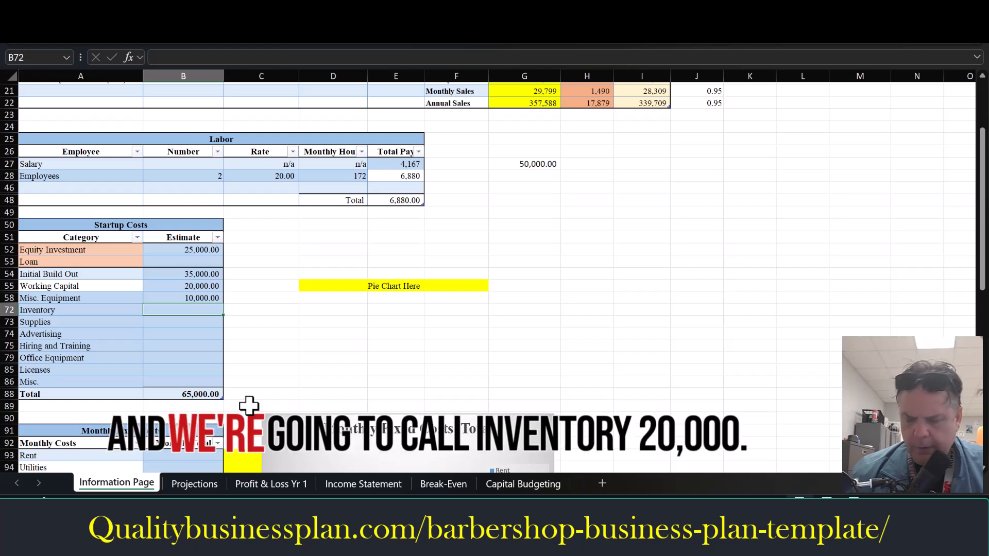
{"action": "type", "text": "2000"}
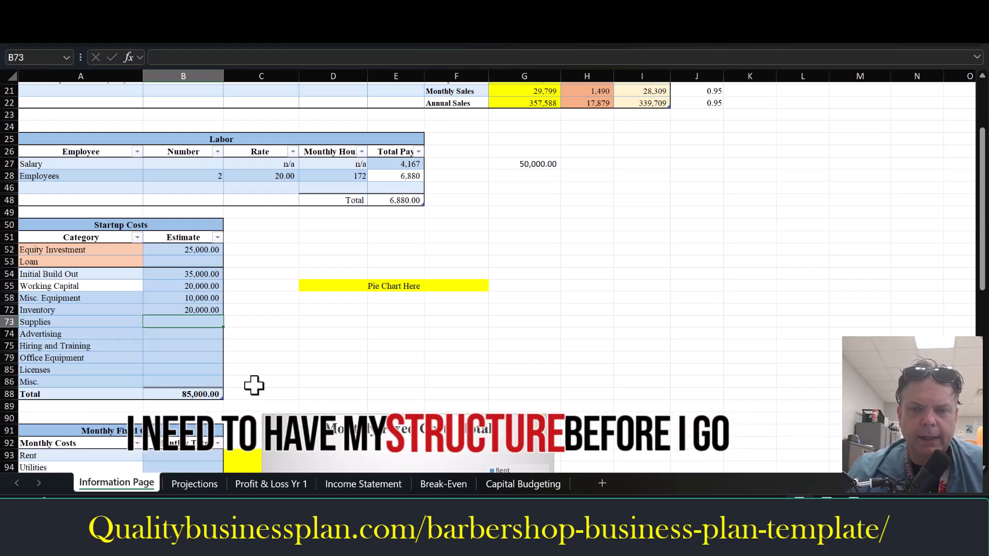
Step: Enter the Startup Costs estimates 2500 for Supplies and 7500 for Advertising
{"action": "scroll", "coordinate": [250, 369], "scroll_direction": "up", "scroll_amount": 2}
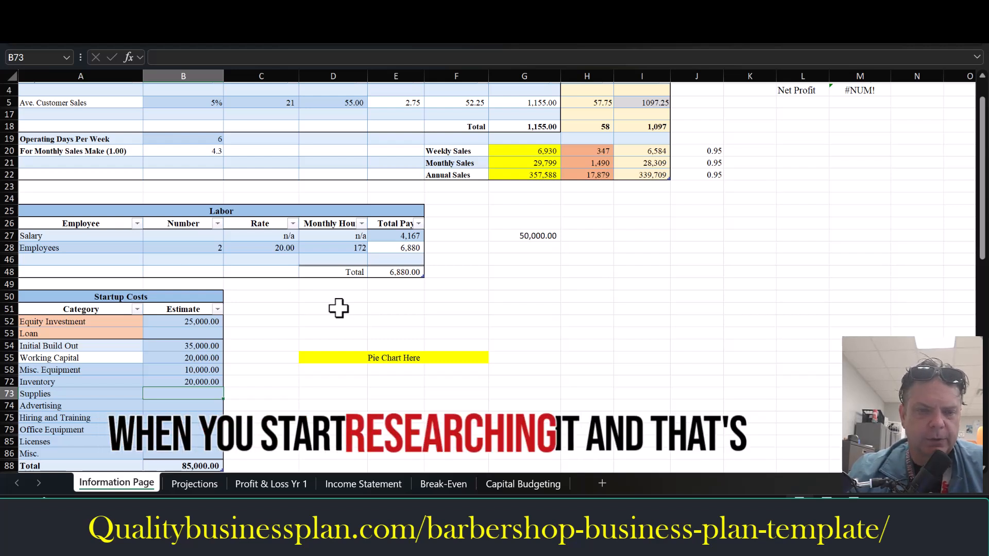
{"action": "scroll", "coordinate": [265, 361], "scroll_direction": "down", "scroll_amount": 2}
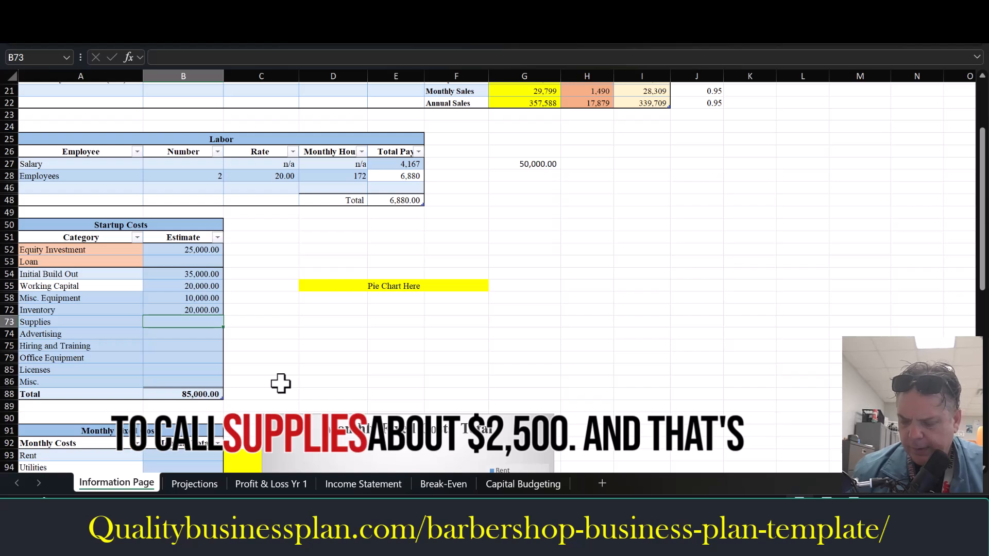
{"action": "type", "text": "25000"}
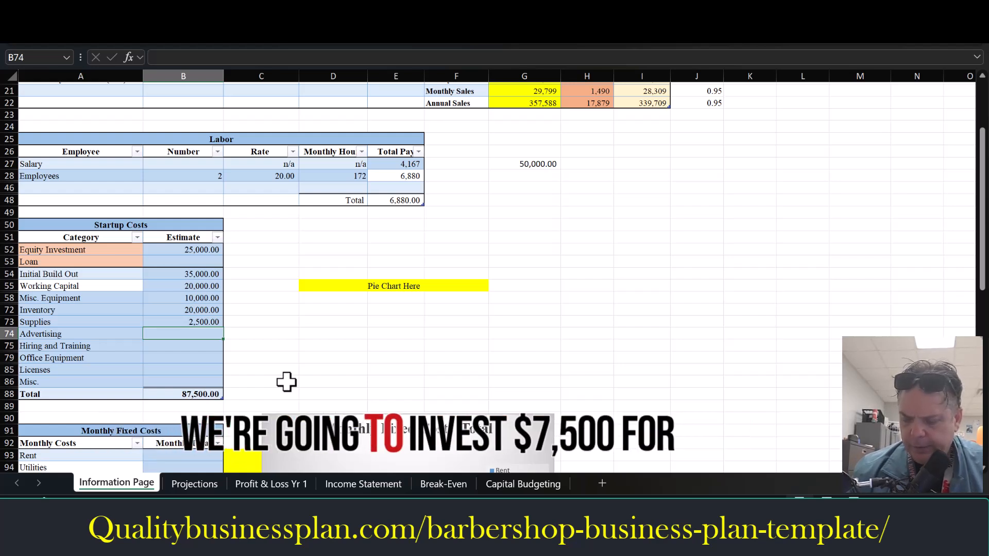
{"action": "type", "text": "7,5"}
{"action": "type", "text": "00"}
{"action": "key", "text": "Return"}
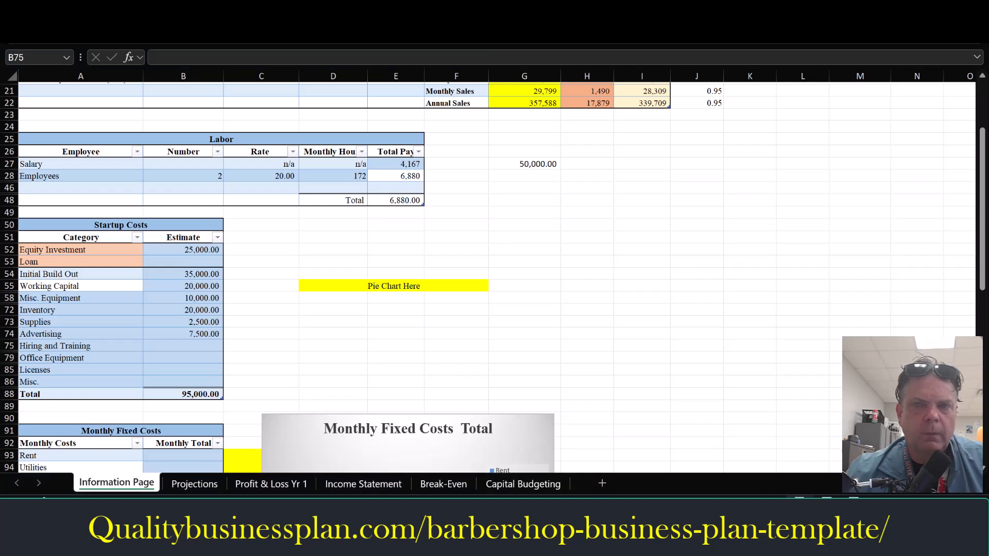
Step: Enter 1500 as the Hiring and Training estimate in the Startup Costs table
{"action": "left_click", "coordinate": [204, 349]}
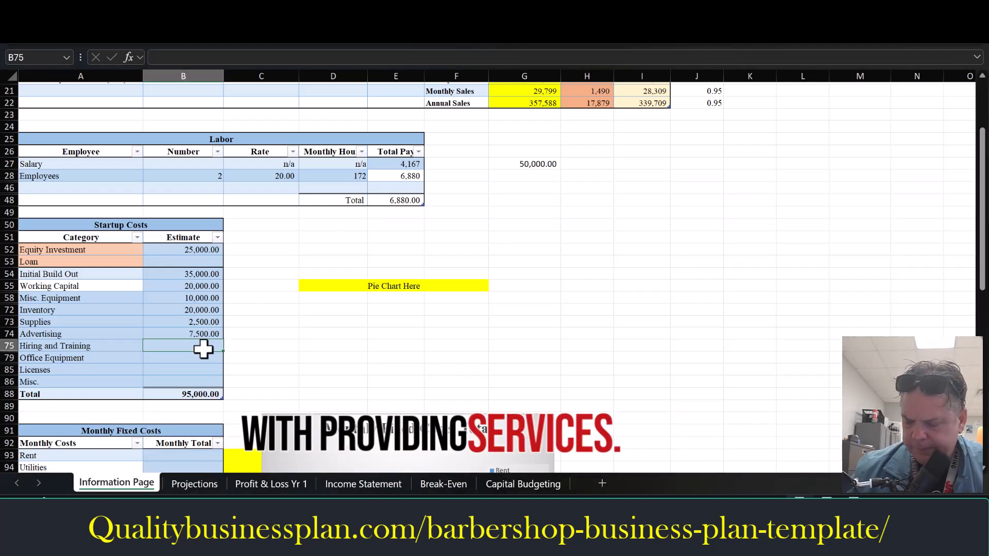
{"action": "type", "text": "1"}
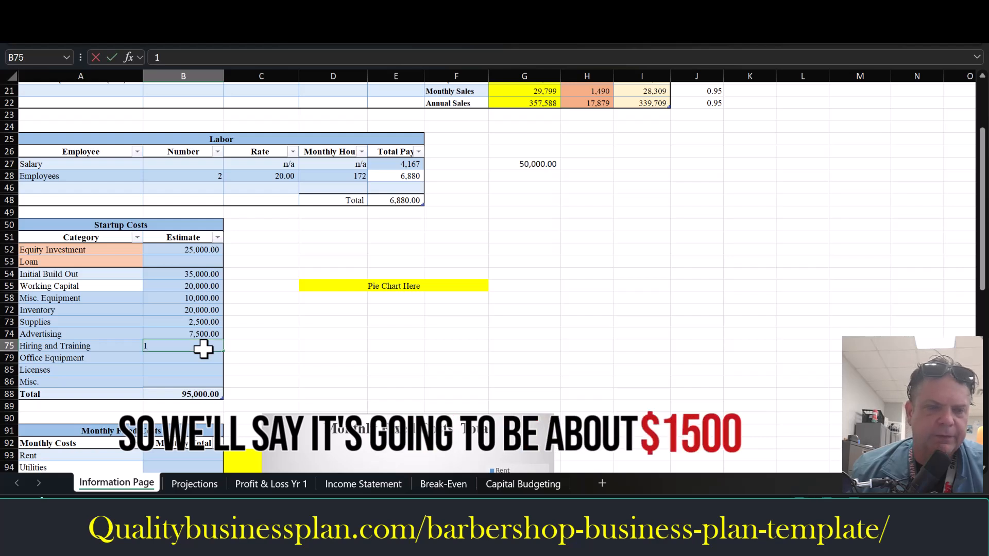
{"action": "type", "text": ",500"}
{"action": "key", "text": "Return"}
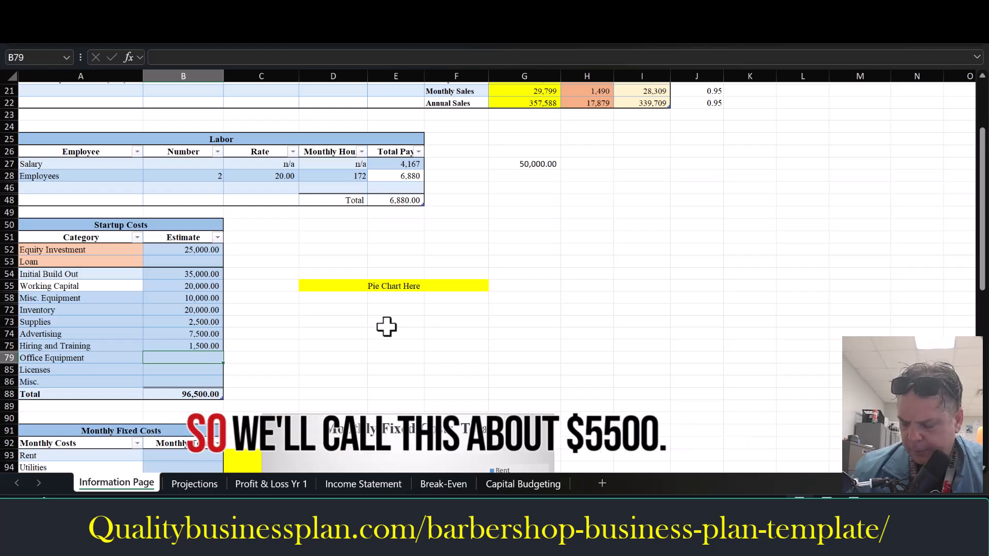
Step: Enter the Startup Costs estimates 5500 for Office Equipment, 2000 for Licenses and 7500 for Misc
{"action": "type", "text": "5500"}
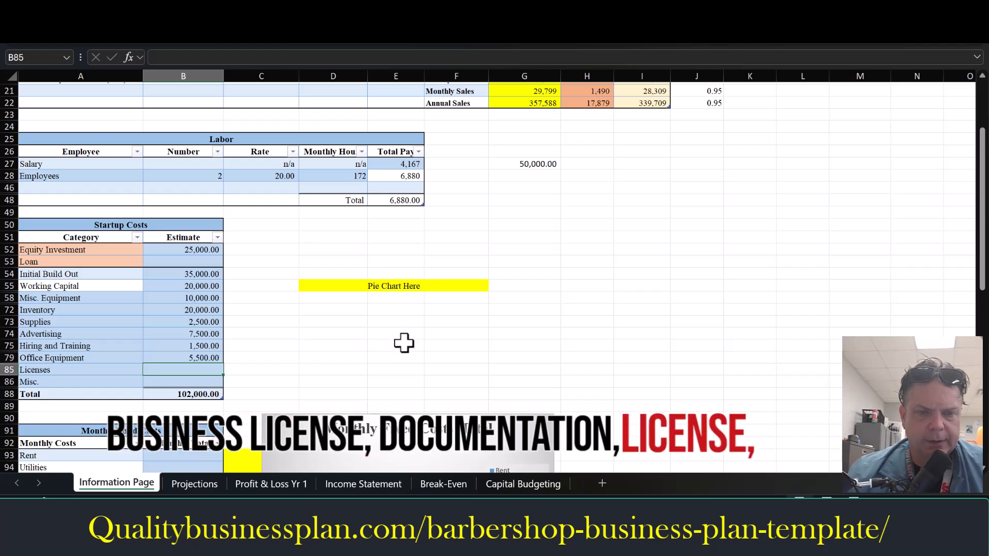
{"action": "type", "text": "2000"}
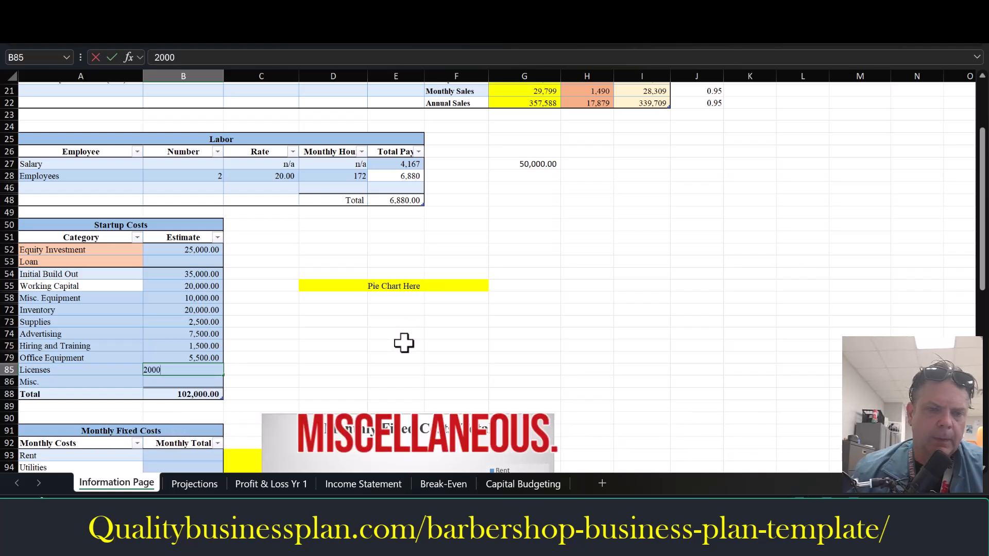
{"action": "key", "text": "Return"}
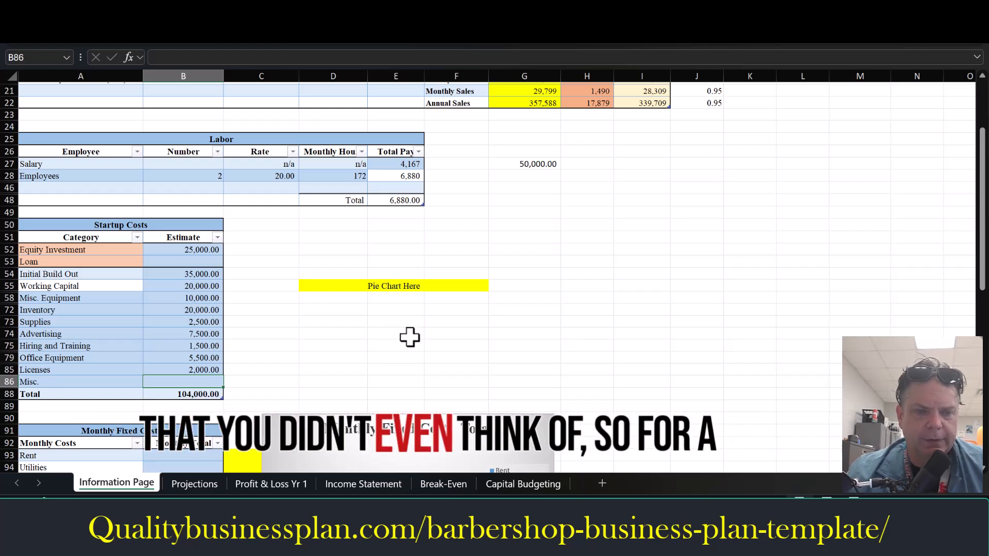
{"action": "type", "text": "7500"}
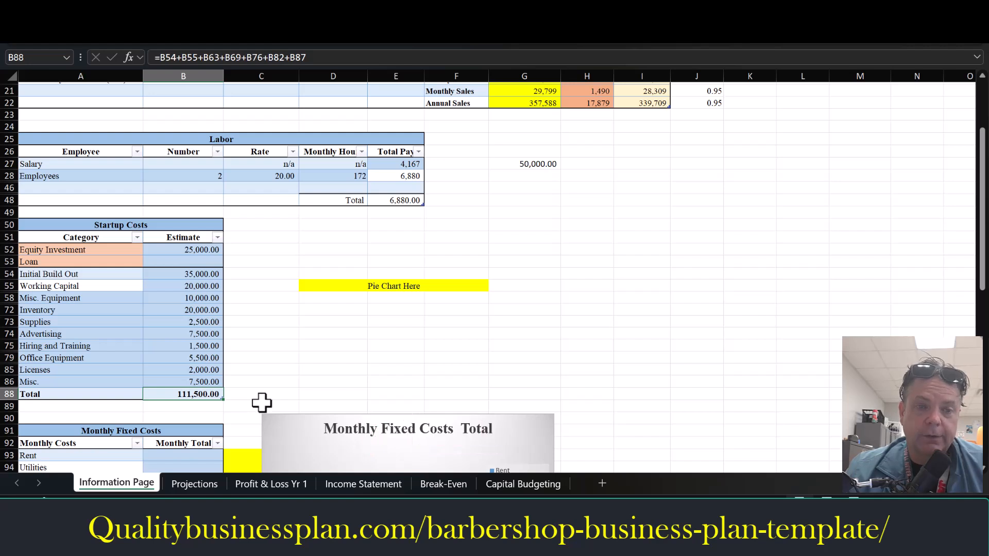
Step: Calculate the required loan in cell D72 by subtracting the Equity Investment in B52 from the startup total in B88
{"action": "left_click", "coordinate": [211, 251]}
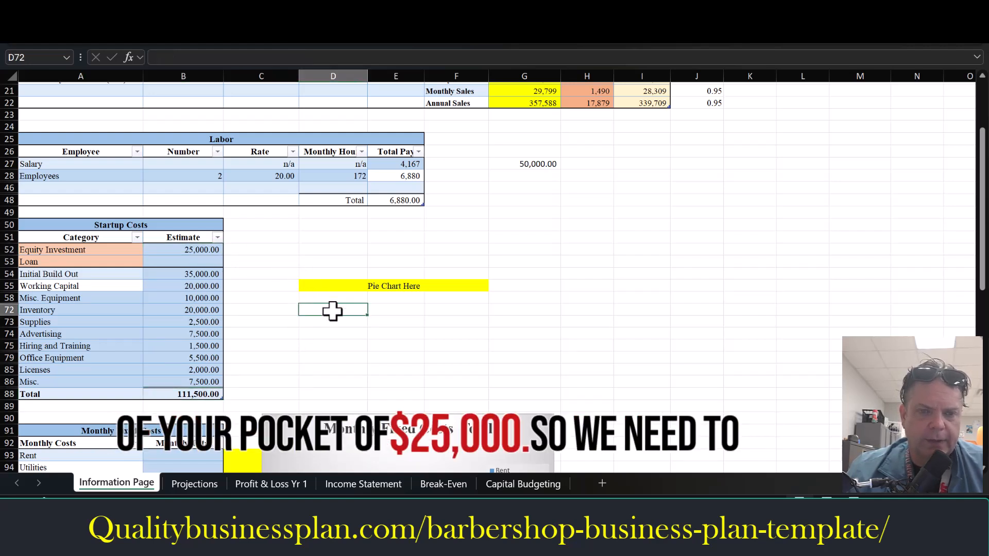
{"action": "type", "text": "="}
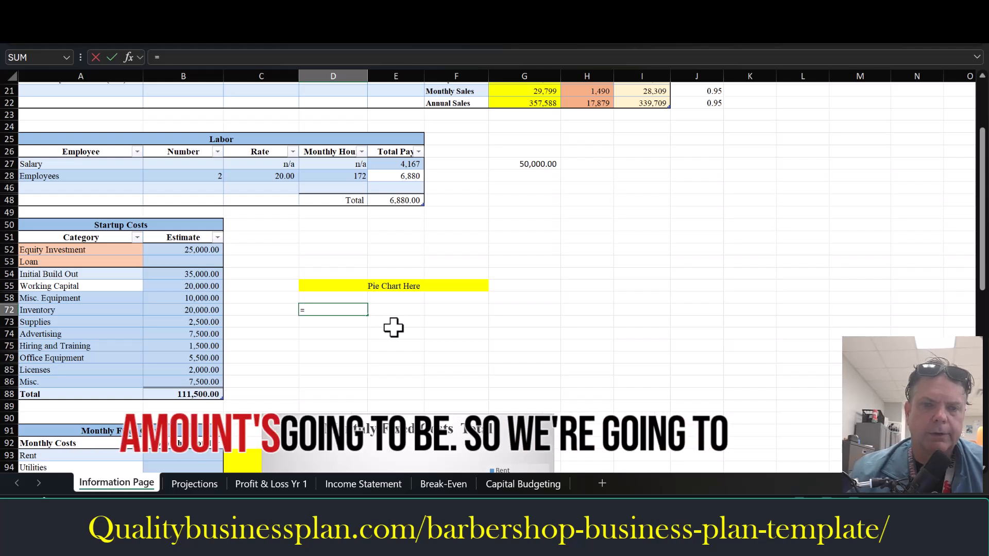
{"action": "left_click", "coordinate": [198, 394]}
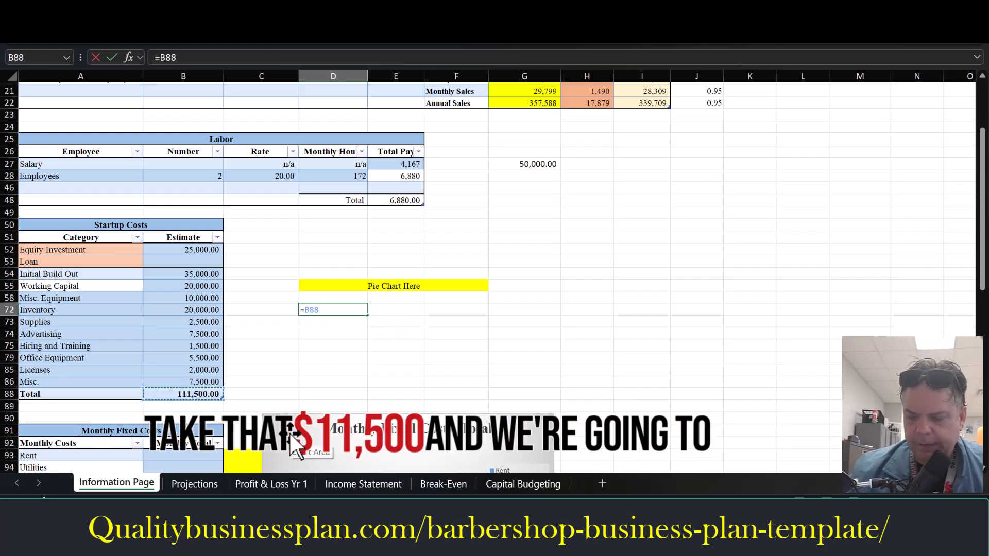
{"action": "type", "text": "-"}
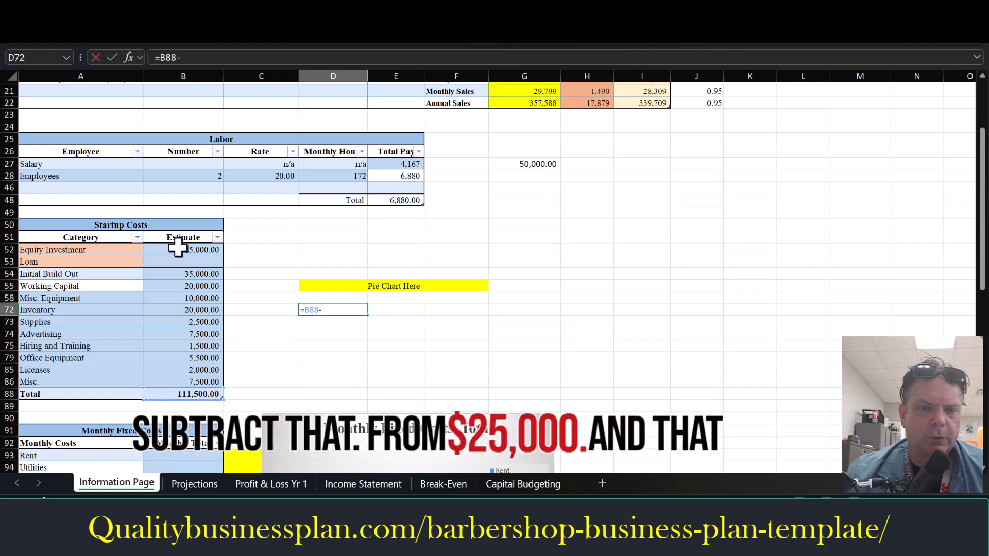
{"action": "key", "text": "Return"}
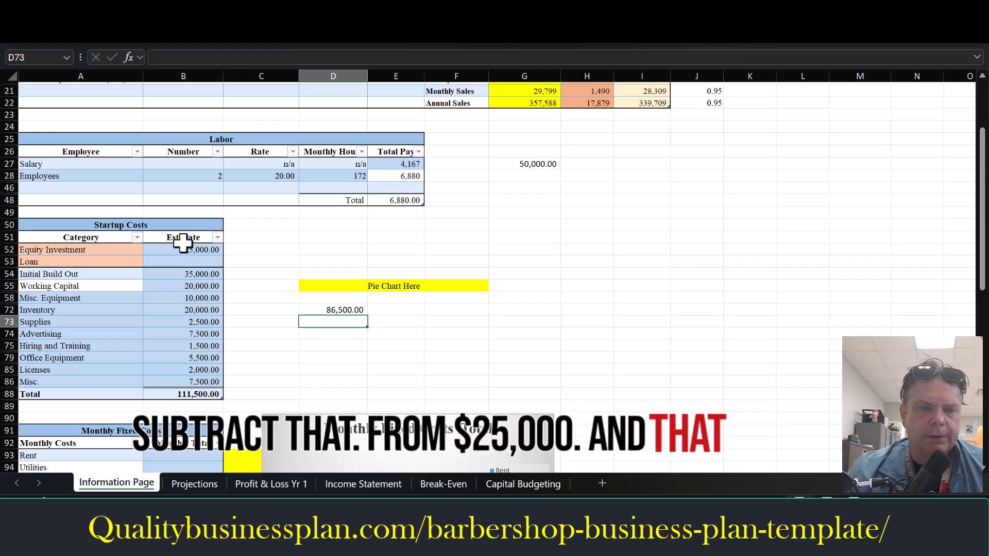
{"action": "left_click", "coordinate": [179, 253]}
Step: Enter 86500 as the Loan estimate in the Startup Costs table
{"action": "left_click", "coordinate": [213, 261]}
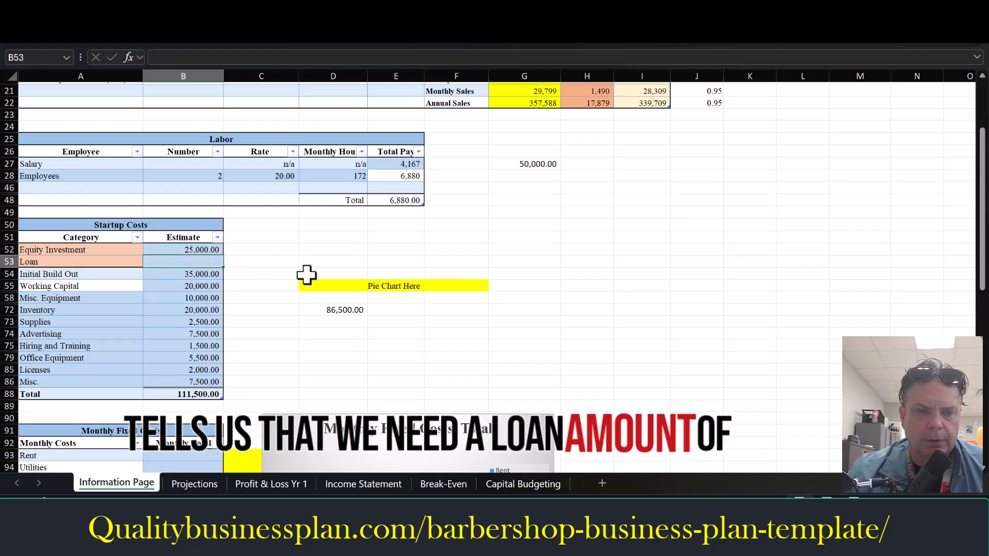
{"action": "type", "text": "86,500"}
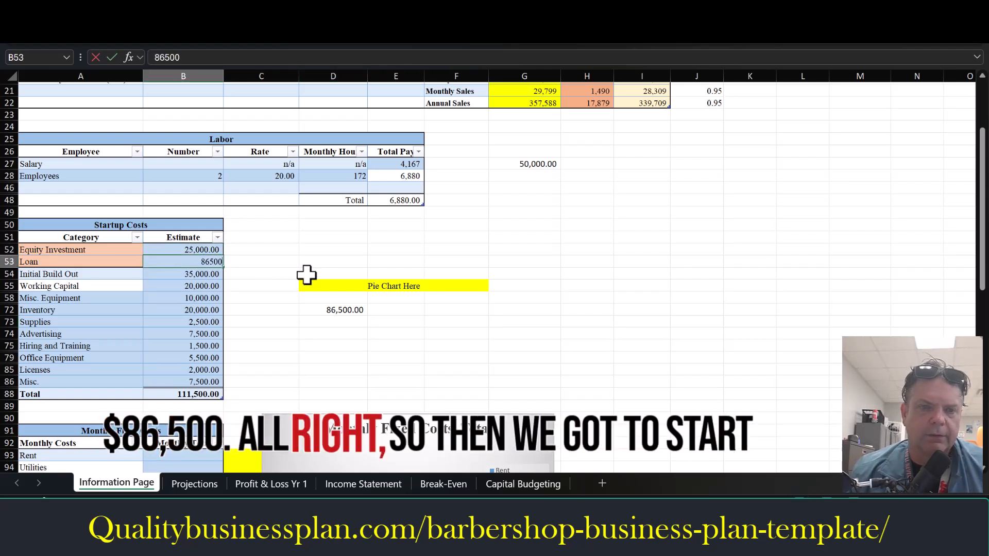
{"action": "key", "text": "Return"}
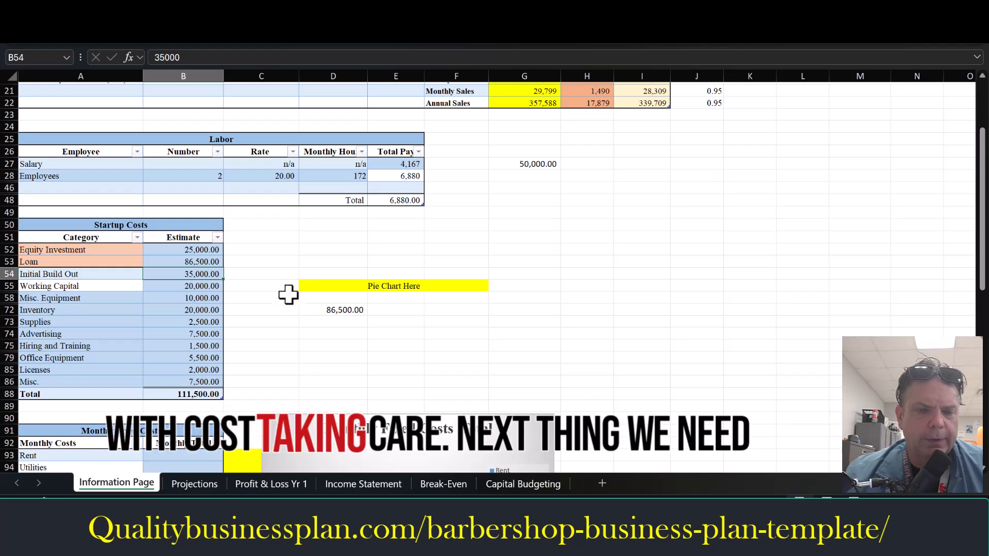
Step: Enter monthly totals of 3500 for Rent and 750 for Utilities in the Monthly Fixed Costs table
{"action": "scroll", "coordinate": [295, 285], "scroll_direction": "down", "scroll_amount": 6}
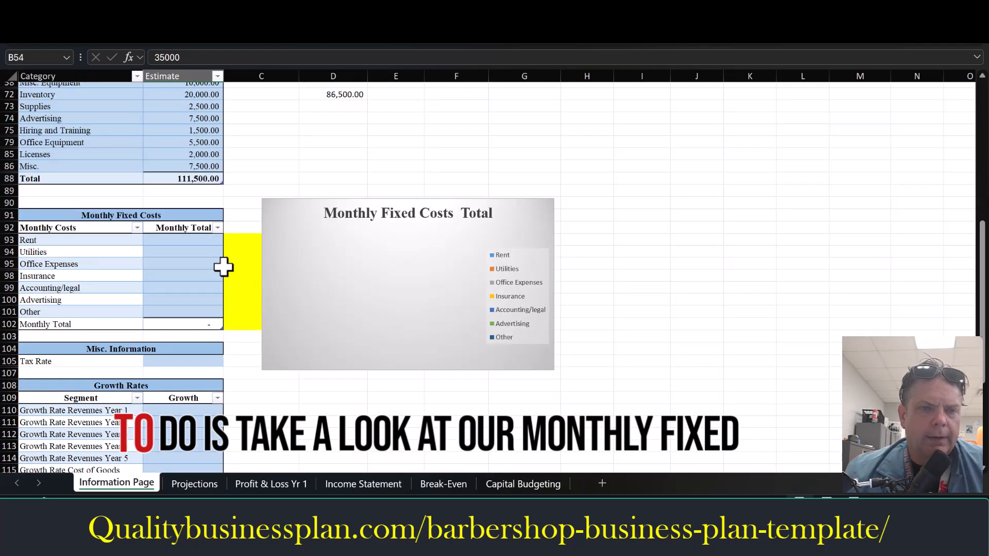
{"action": "left_click", "coordinate": [195, 241]}
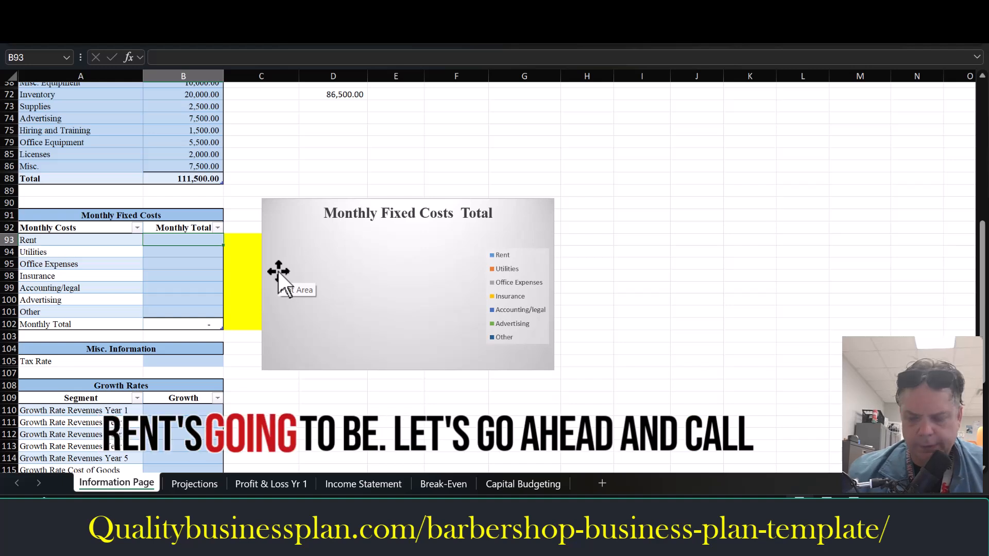
{"action": "type", "text": "3500"}
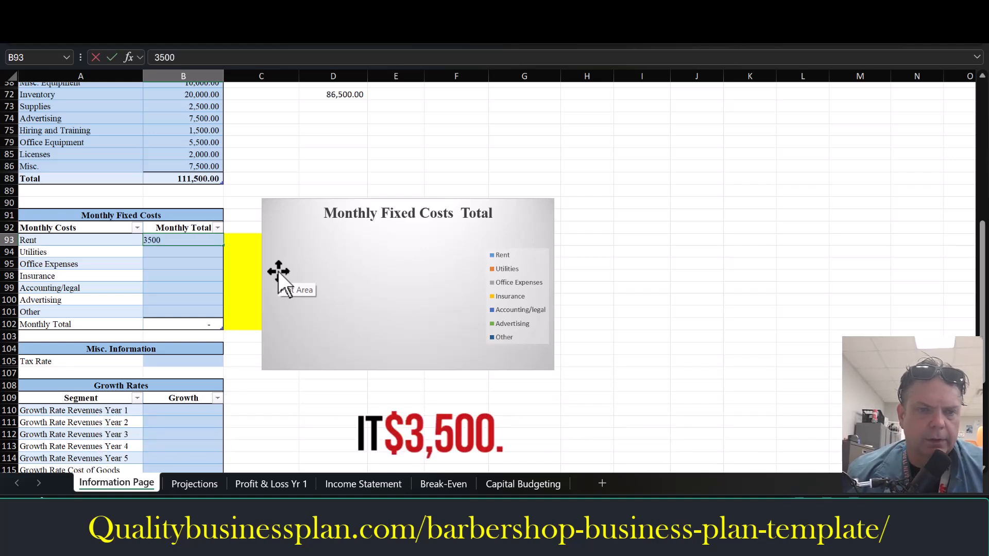
{"action": "key", "text": "Return"}
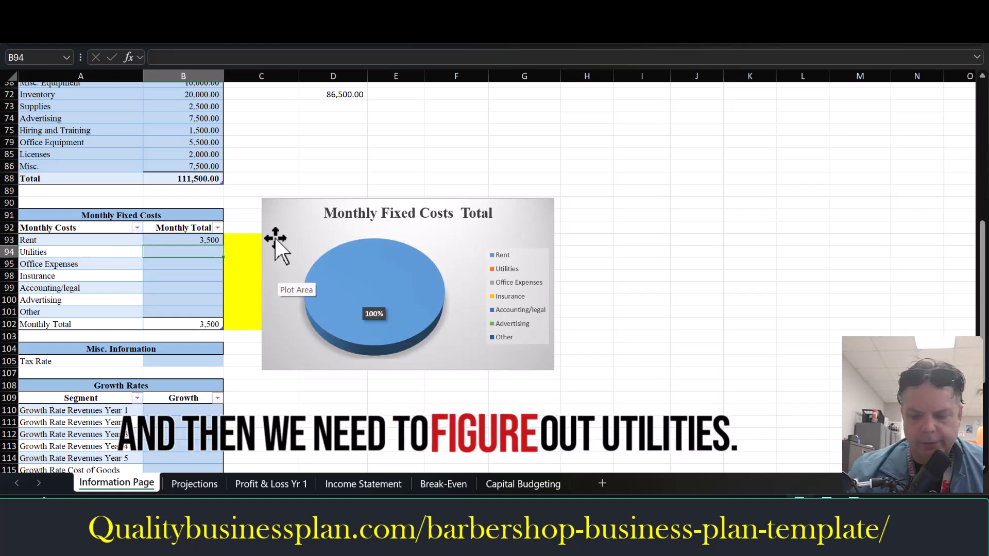
{"action": "type", "text": "750"}
{"action": "key", "text": "Return"}
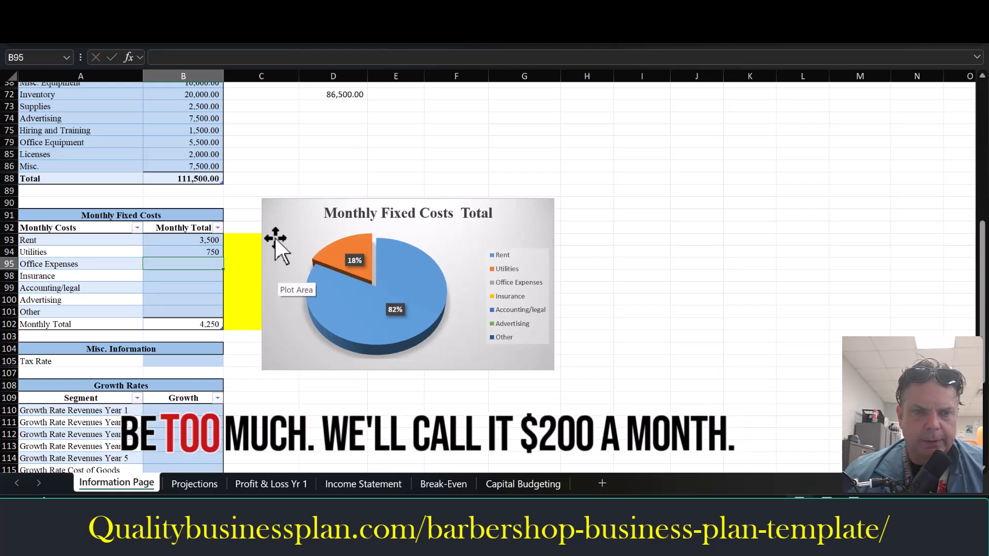
Step: Enter monthly fixed costs of 200 for Office Expenses, 250 for Insurance and 100 for Accounting/legal
{"action": "type", "text": "200"}
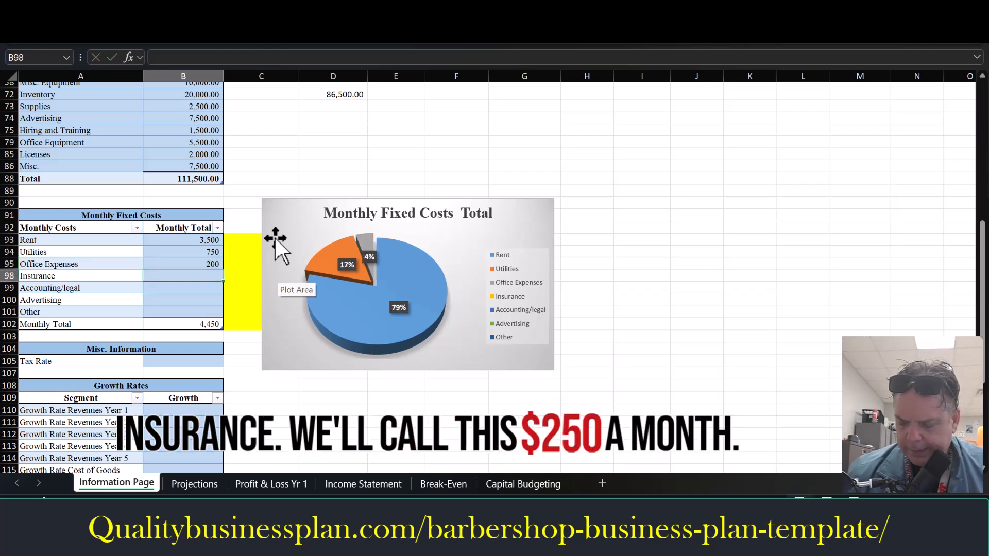
{"action": "type", "text": "250"}
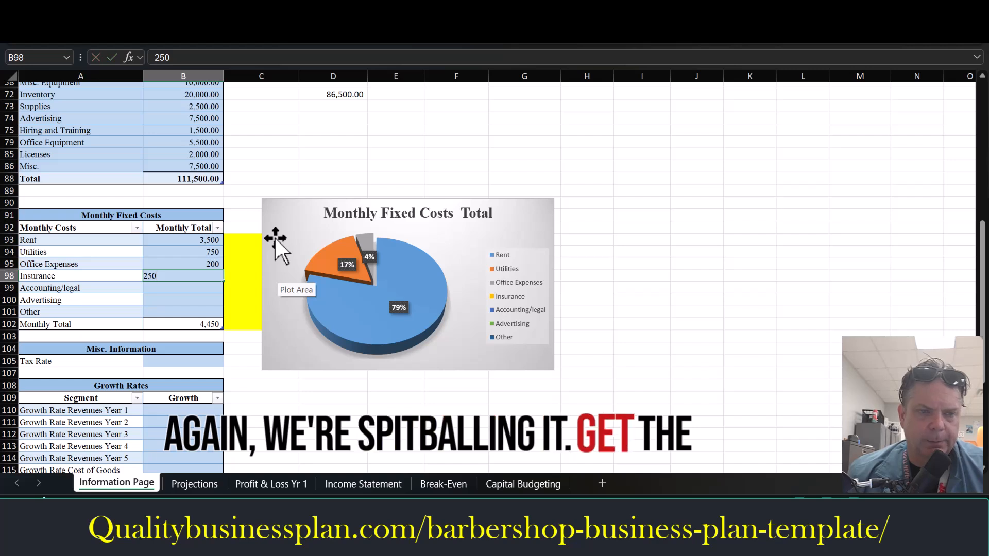
{"action": "key", "text": "Return"}
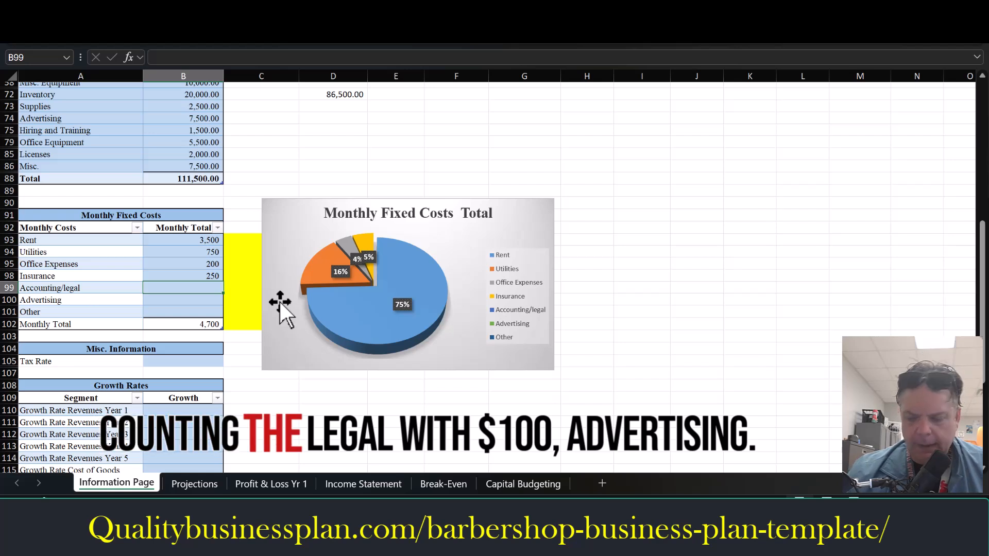
{"action": "type", "text": "100"}
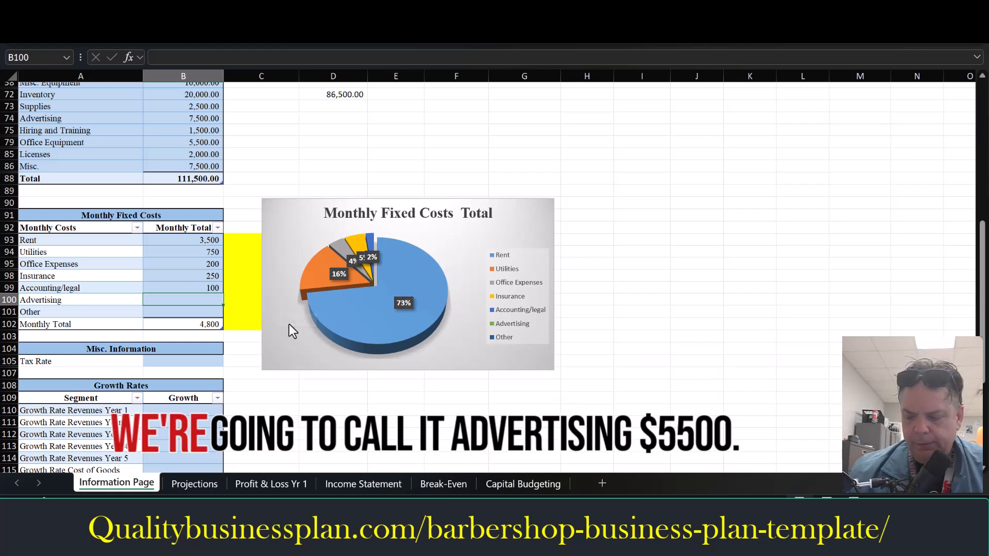
Step: Enter monthly fixed costs of 5500 for Advertising and 3500 for Other
{"action": "type", "text": "5,500"}
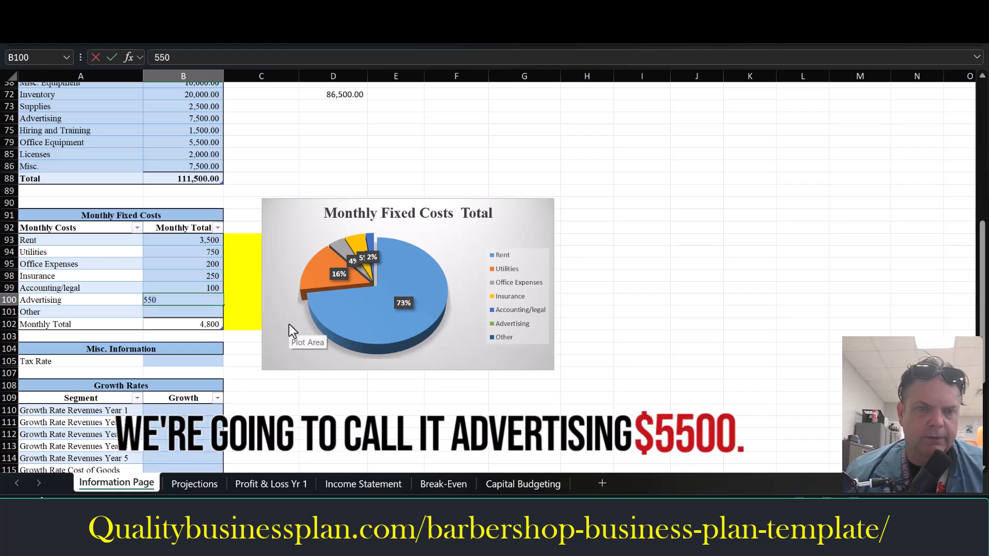
{"action": "key", "text": "Return"}
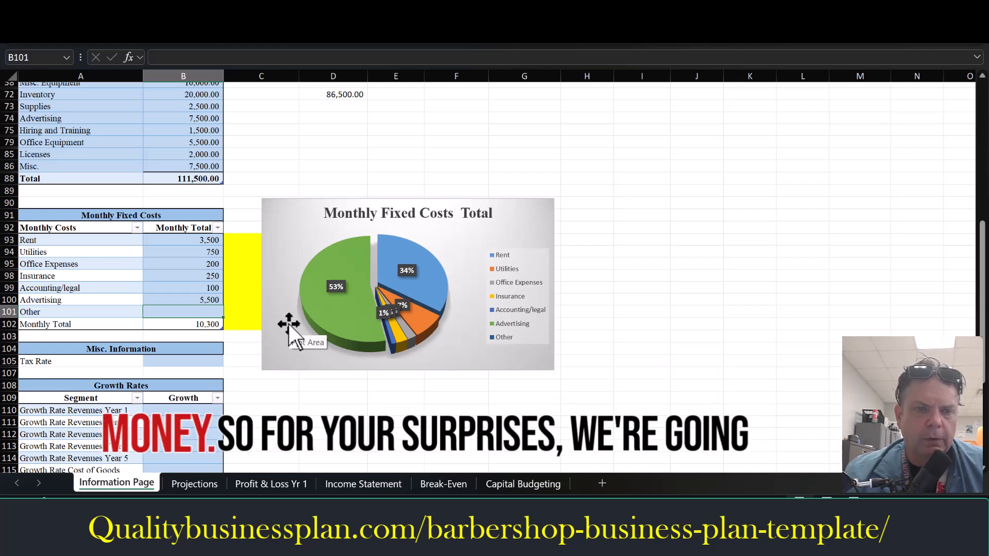
{"action": "type", "text": "3"}
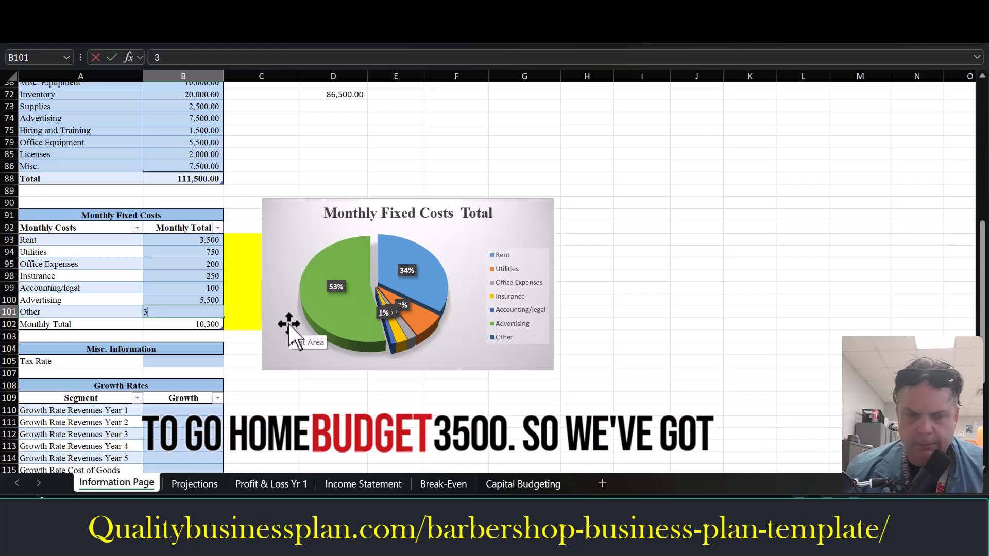
{"action": "type", "text": ",500"}
{"action": "key", "text": "Return"}
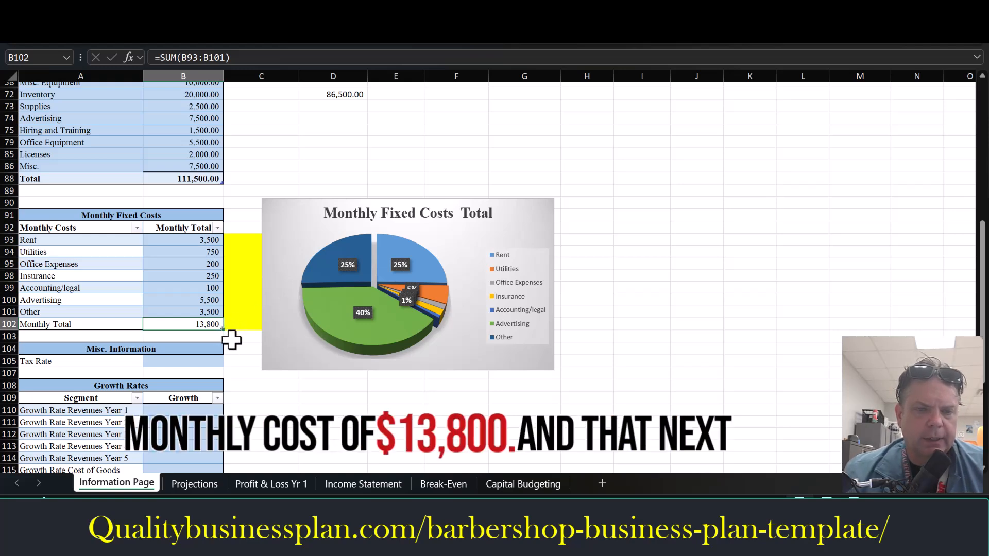
Step: Enter a tax rate of 22% in the Misc. Information table
{"action": "left_click", "coordinate": [205, 362]}
{"action": "scroll", "coordinate": [260, 361], "scroll_direction": "down", "scroll_amount": 2}
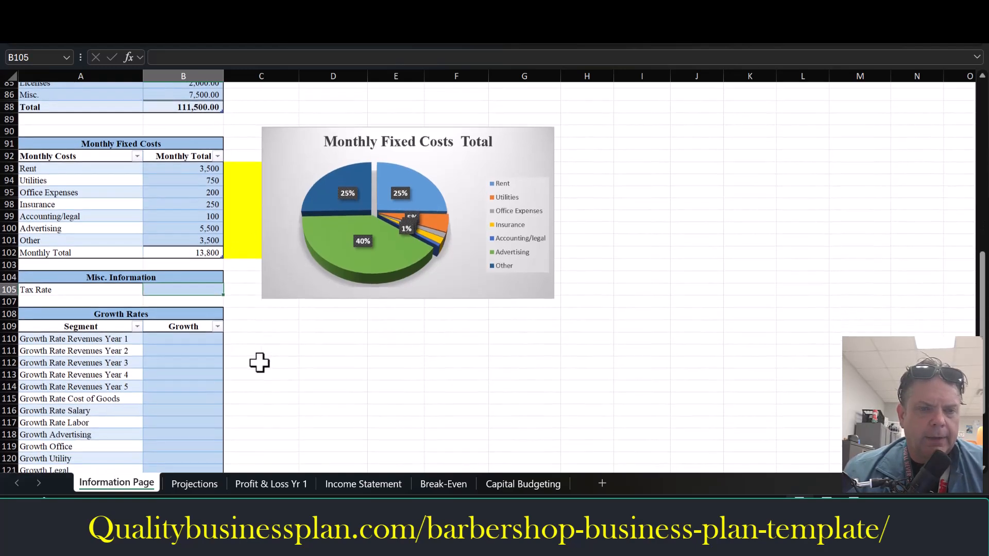
{"action": "scroll", "coordinate": [260, 362], "scroll_direction": "down", "scroll_amount": 3}
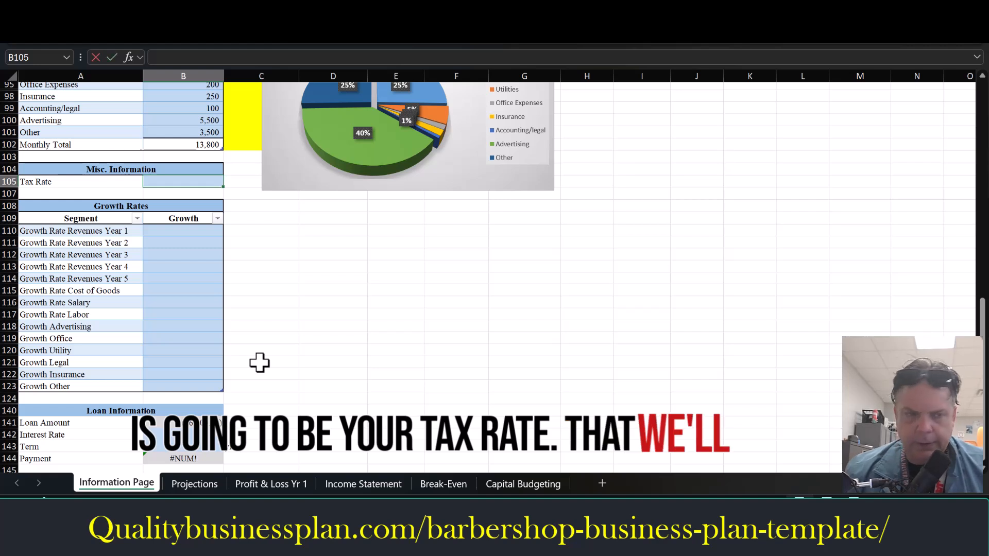
{"action": "type", "text": "22%"}
{"action": "key", "text": "Return"}
{"action": "key", "text": "Return"}
{"action": "key", "text": "Return"}
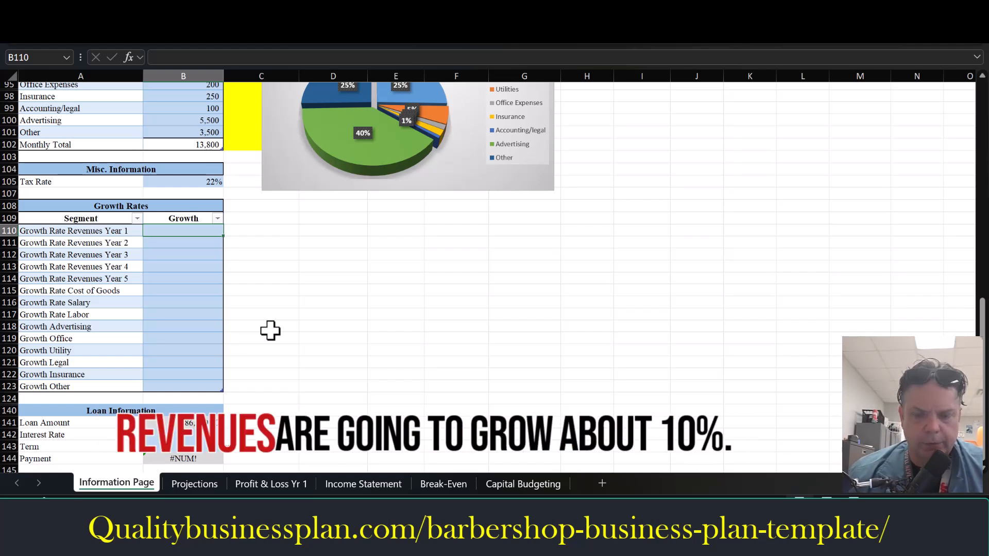
Step: Enter revenue growth rates of 10% for Year 1 and 7% for Year 2 in the Growth Rates table
{"action": "type", "text": "10%"}
{"action": "key", "text": "Return"}
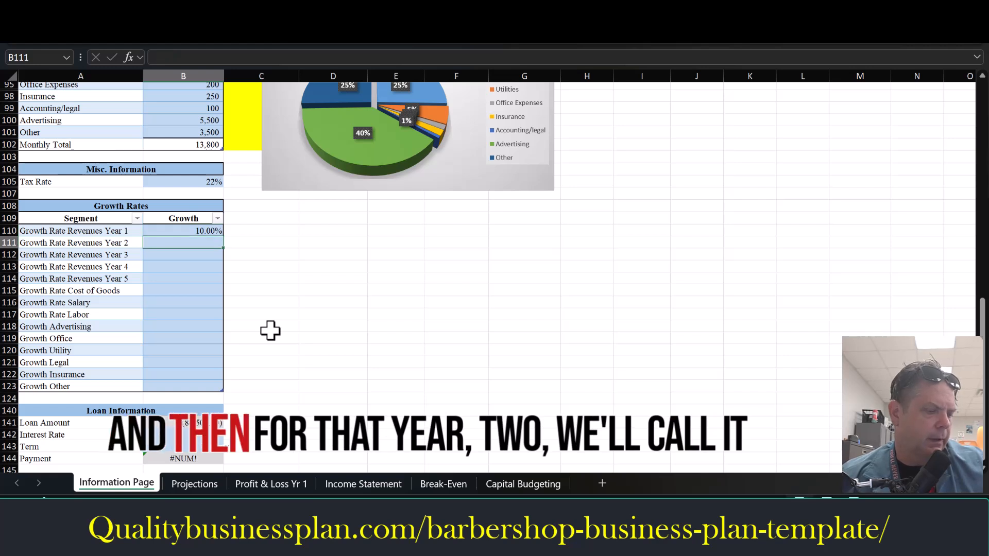
{"action": "key", "text": "Return"}
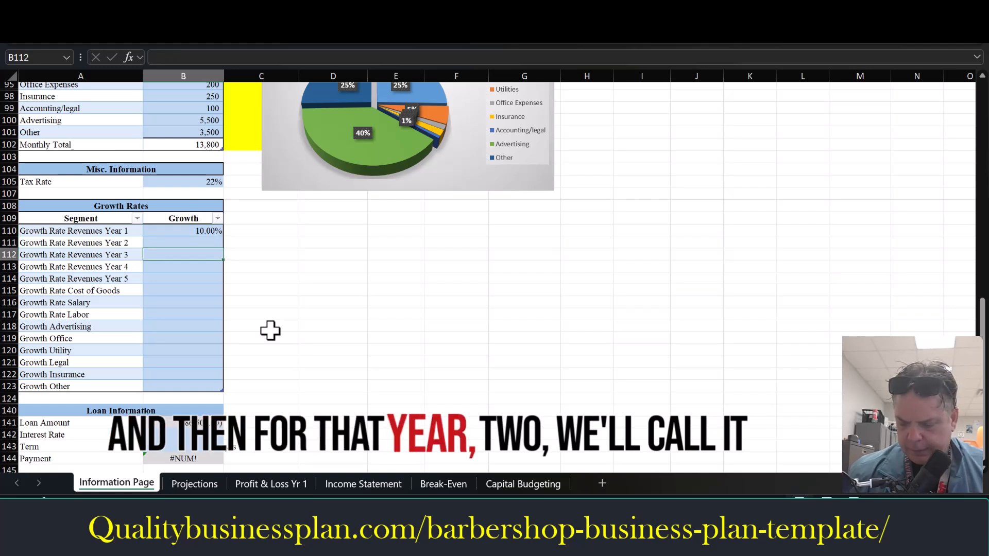
{"action": "key", "text": "Up"}
{"action": "type", "text": "7%"}
{"action": "key", "text": "Return"}
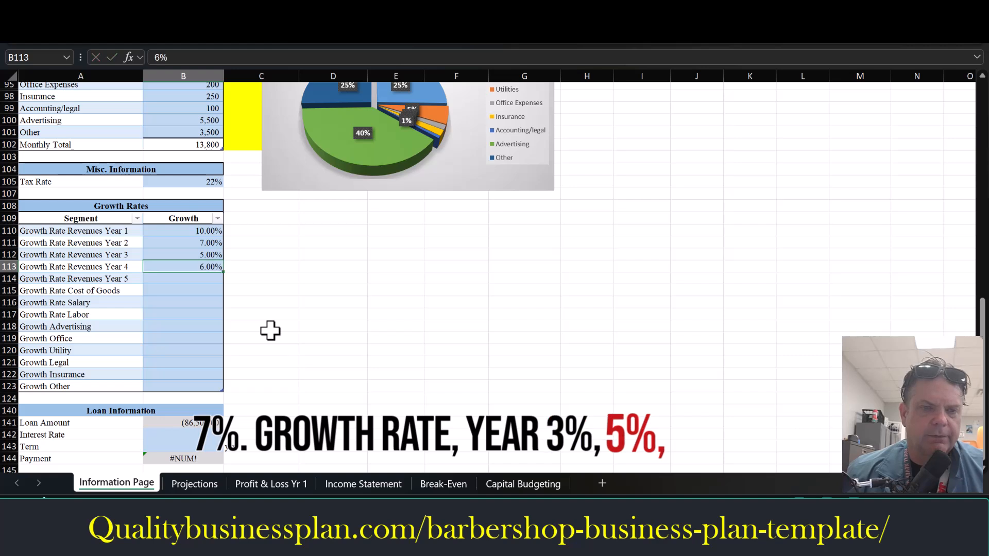
Step: Enter revenue growth rates of 5% each for Years 3, 4 and 5
{"action": "key", "text": "Return"}
{"action": "type", "text": "5%"}
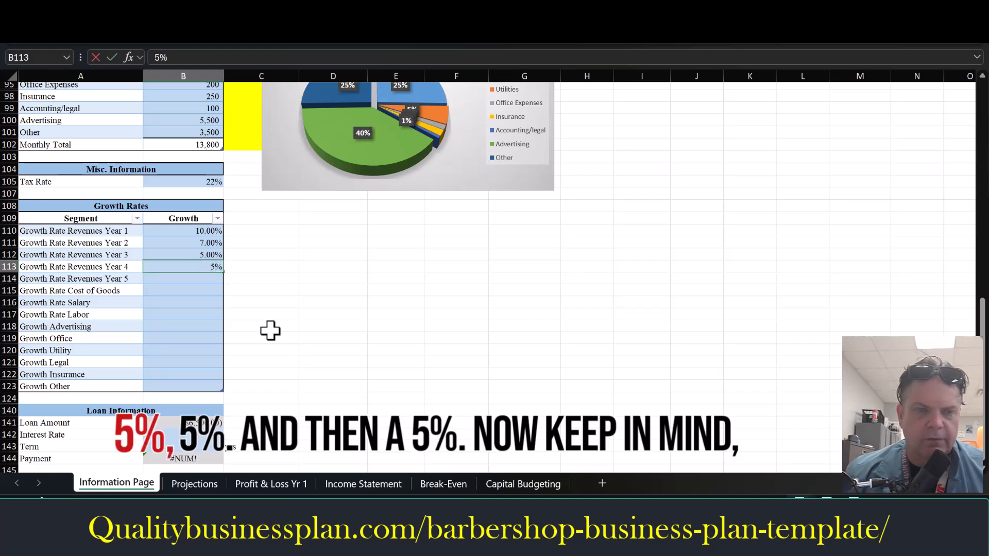
{"action": "key", "text": "Return"}
{"action": "key", "text": "Return"}
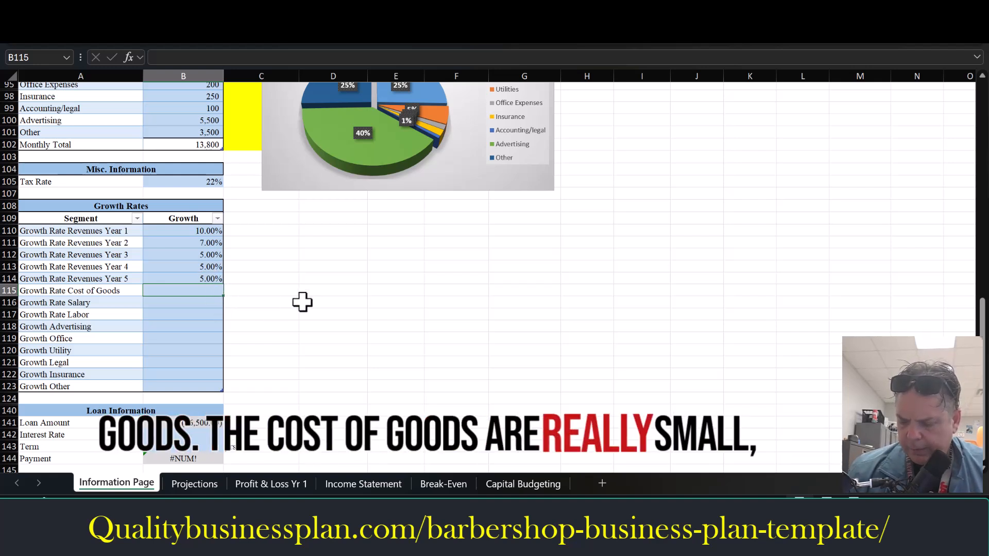
Step: Enter growth rates of 2% for Cost of Goods, 3% for Salary and 3% for Labor
{"action": "type", "text": "2"}
{"action": "key", "text": "Return"}
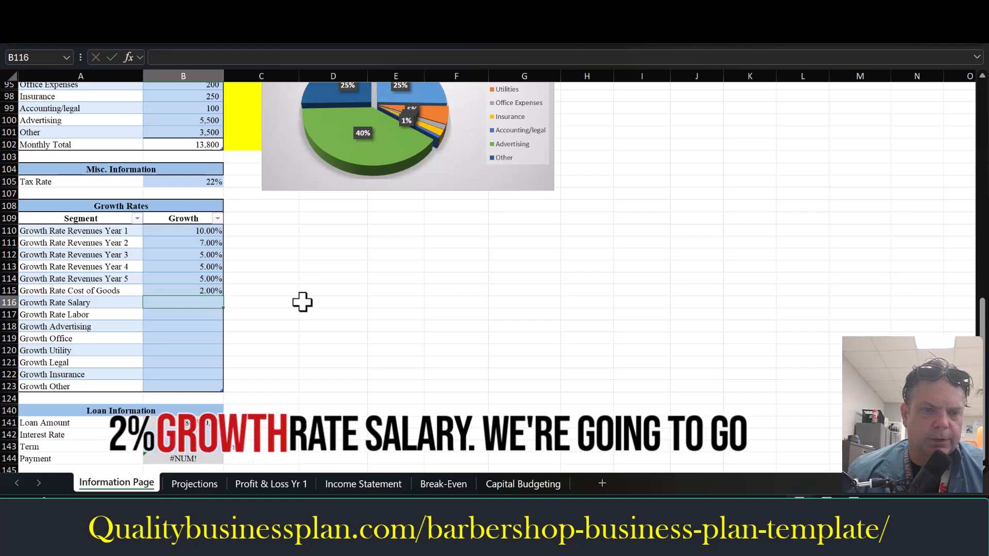
{"action": "type", "text": "3"}
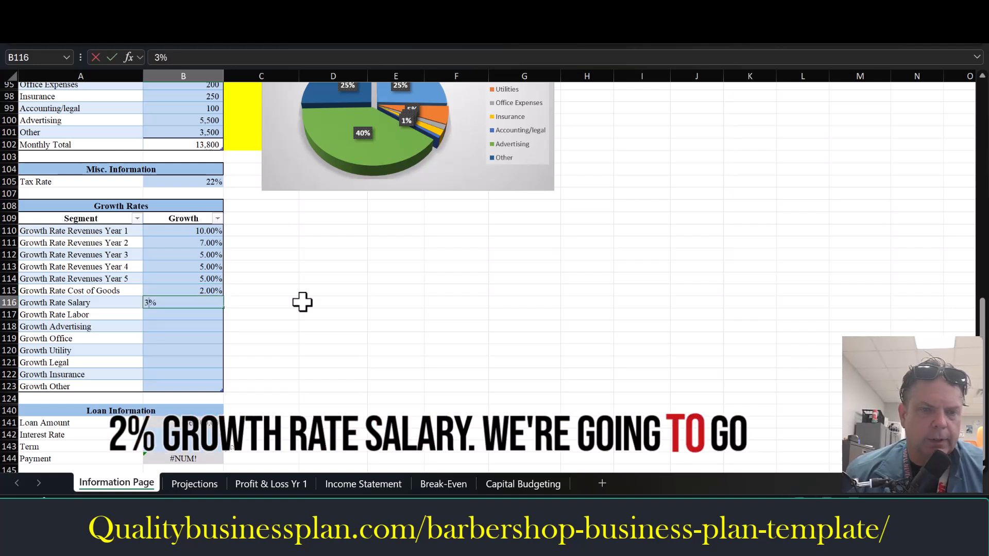
{"action": "key", "text": "Return"}
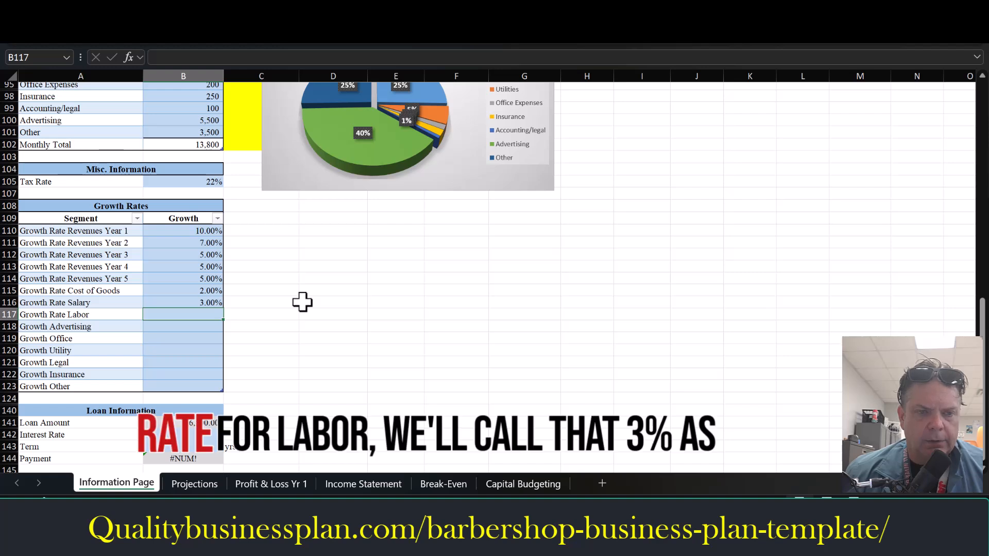
{"action": "type", "text": "3"}
{"action": "key", "text": "Return"}
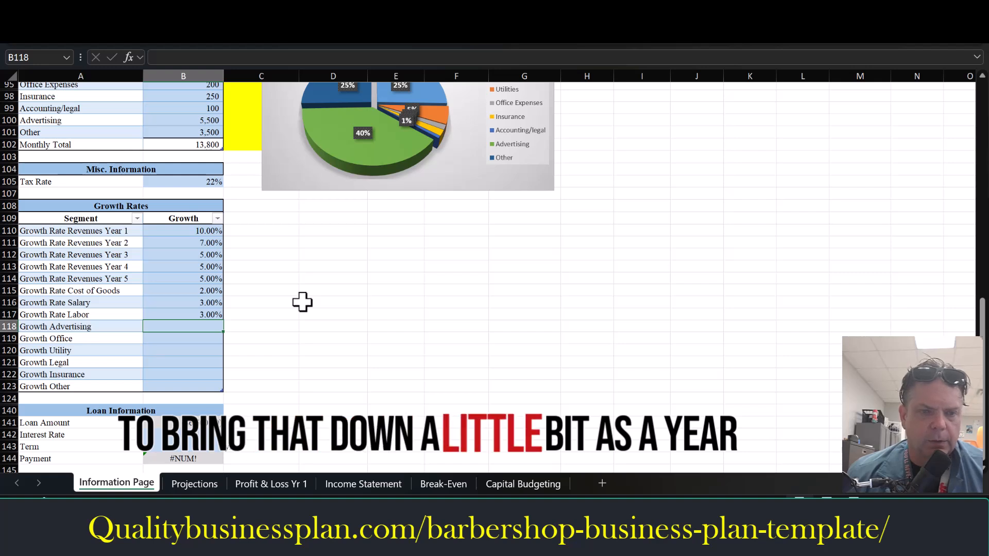
Step: Enter growth rates of 2% for Advertising and 4% for Office
{"action": "type", "text": "0"}
{"action": "key", "text": "Return"}
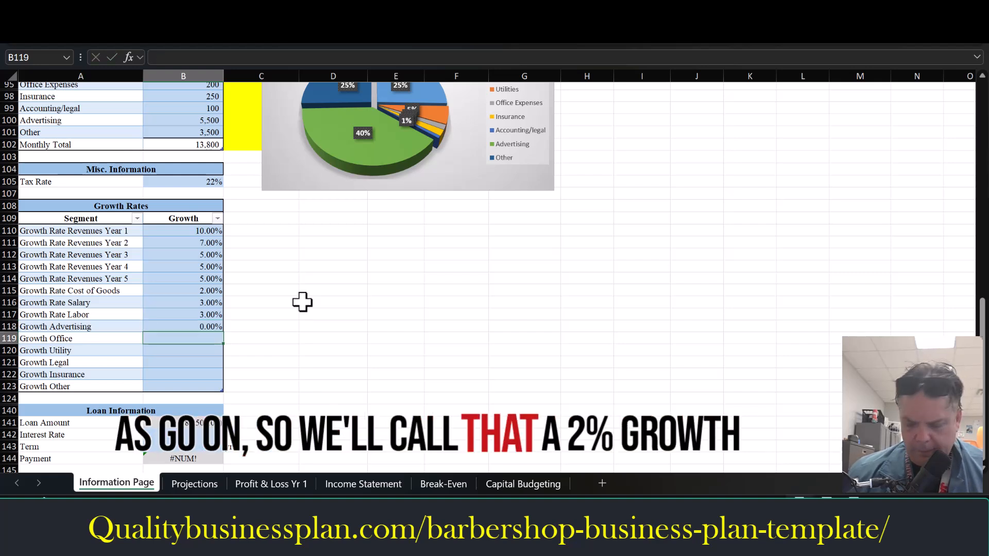
{"action": "key", "text": "Up"}
{"action": "type", "text": "2"}
{"action": "key", "text": "Return"}
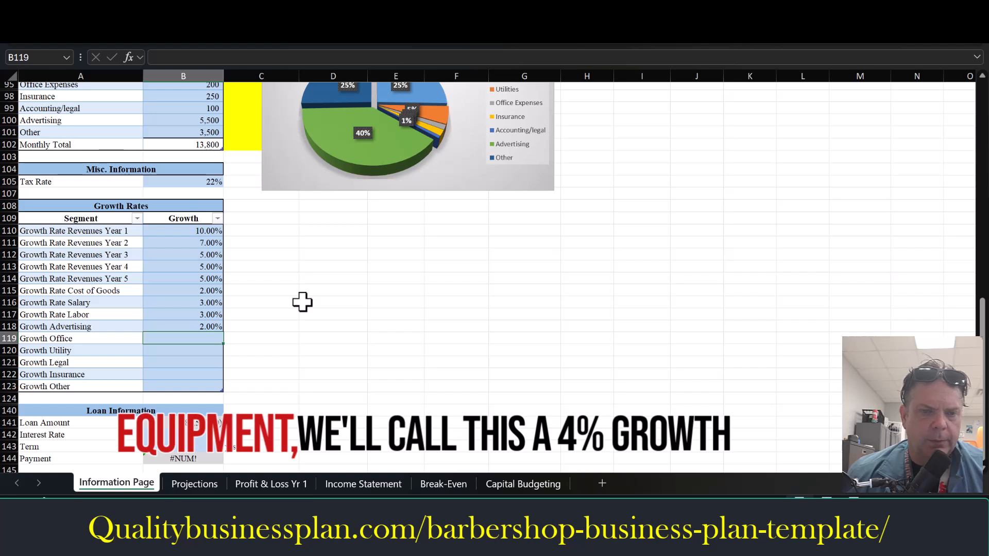
{"action": "type", "text": "4"}
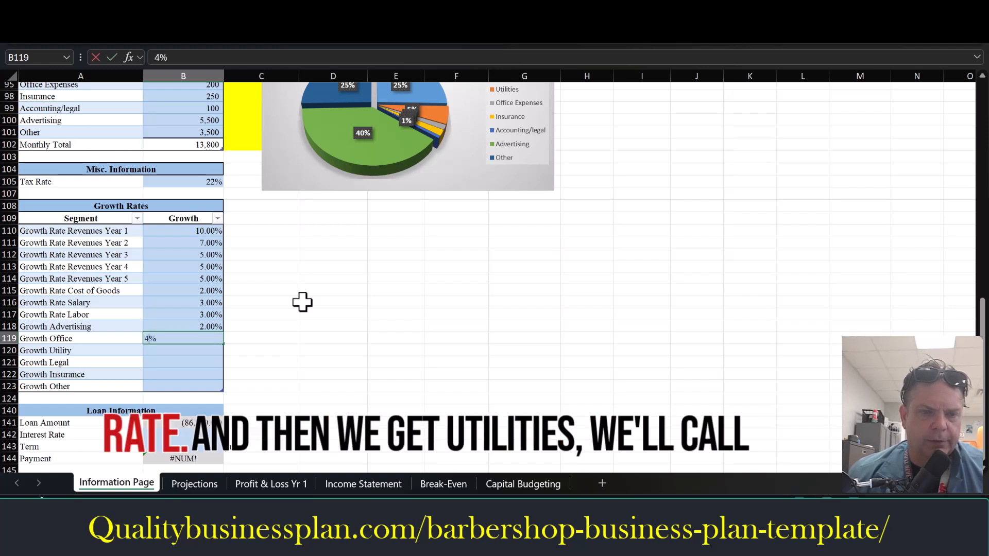
{"action": "key", "text": "Return"}
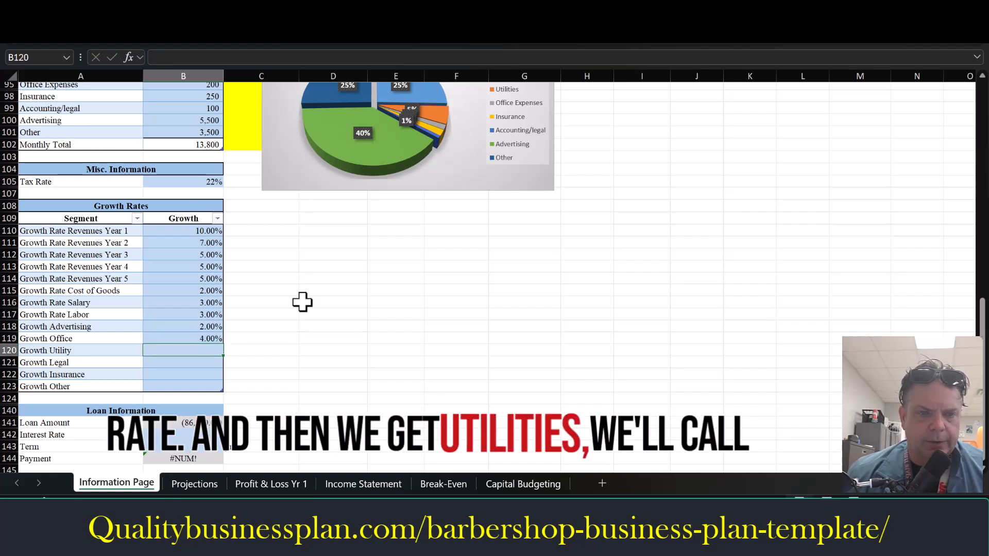
Step: Enter a growth rate of 4% for Utility in the Growth Rates table
{"action": "type", "text": "1"}
{"action": "key", "text": "Return"}
{"action": "key", "text": "Up"}
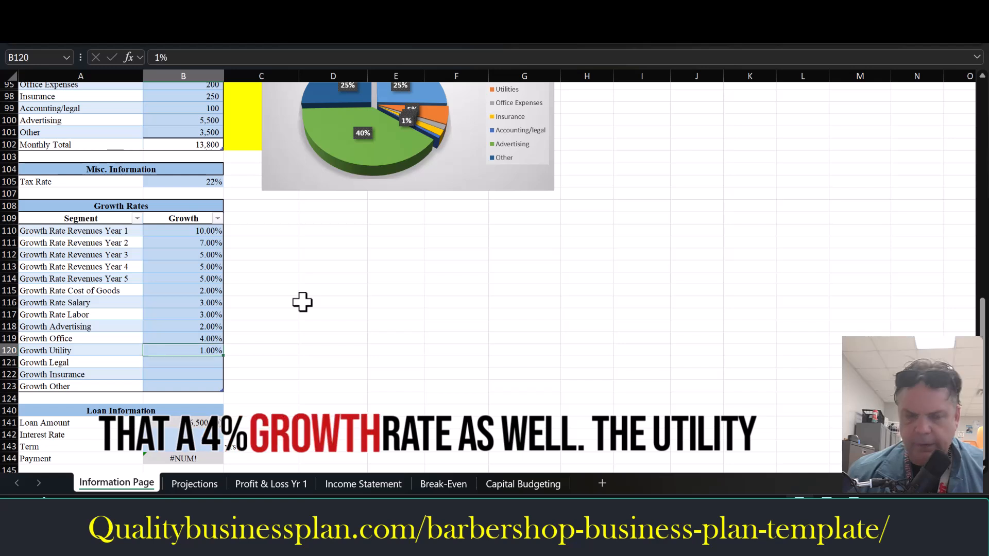
{"action": "type", "text": "4"}
{"action": "key", "text": "Return"}
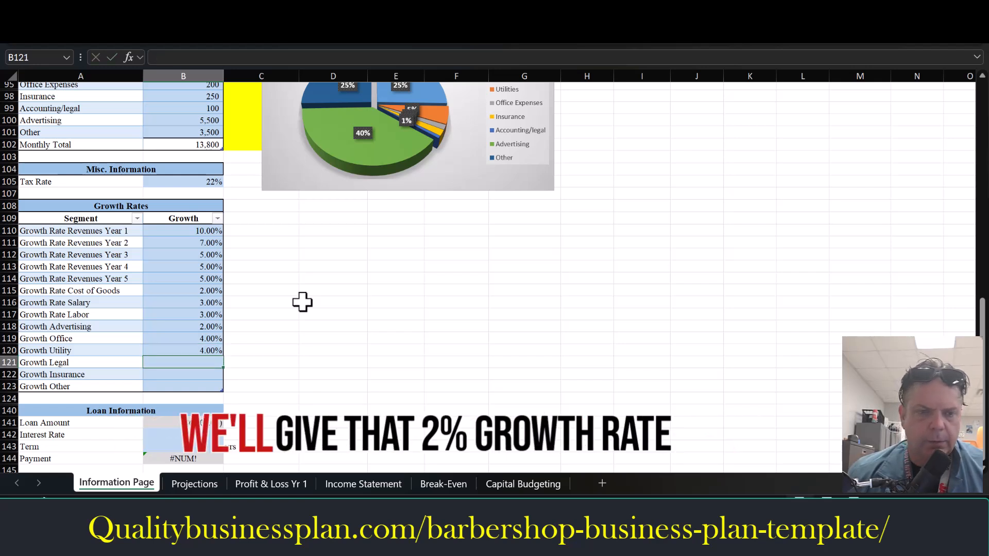
Step: Enter growth rates of 2% for Legal, 3% for Insurance and 2% for Other
{"action": "type", "text": "2"}
{"action": "key", "text": "Return"}
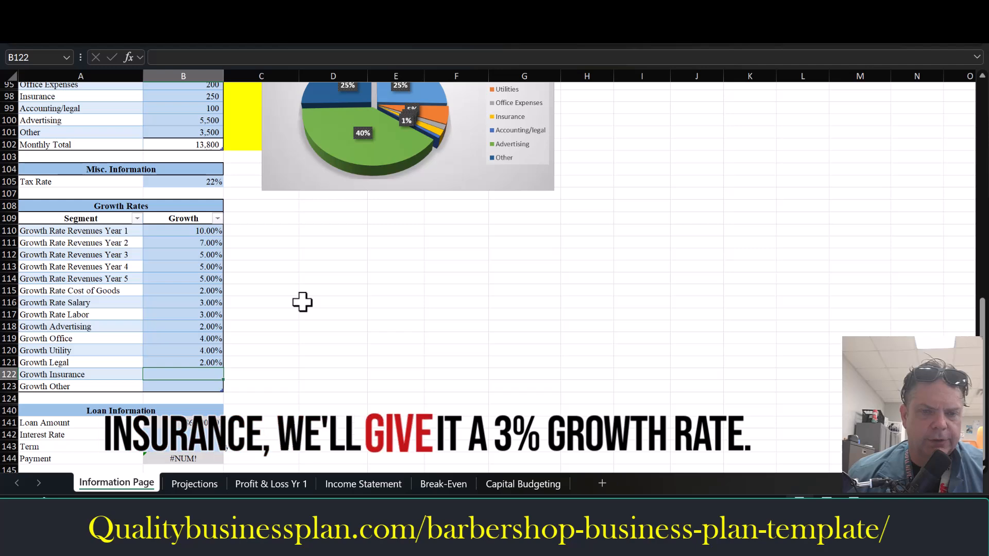
{"action": "key", "text": "Return"}
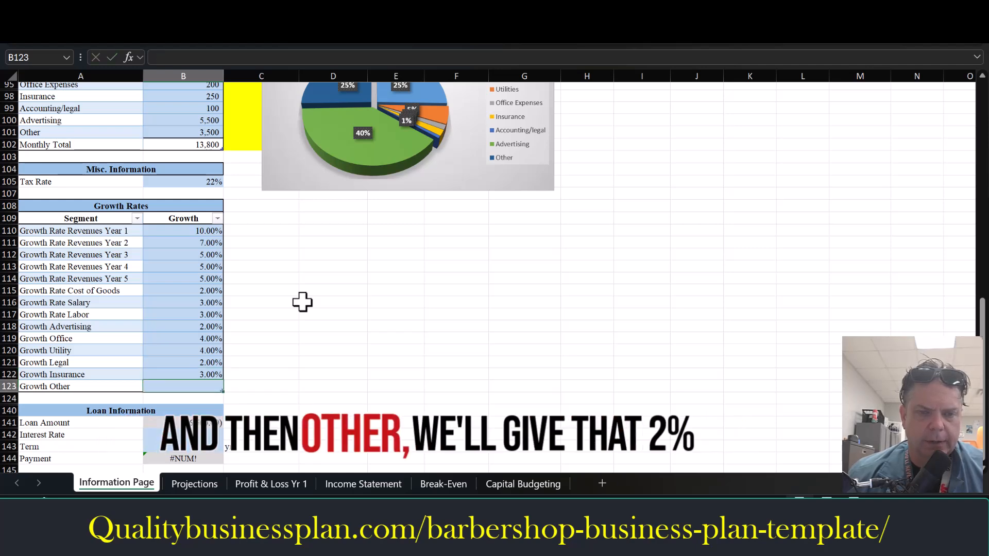
{"action": "type", "text": "2"}
{"action": "key", "text": "Return"}
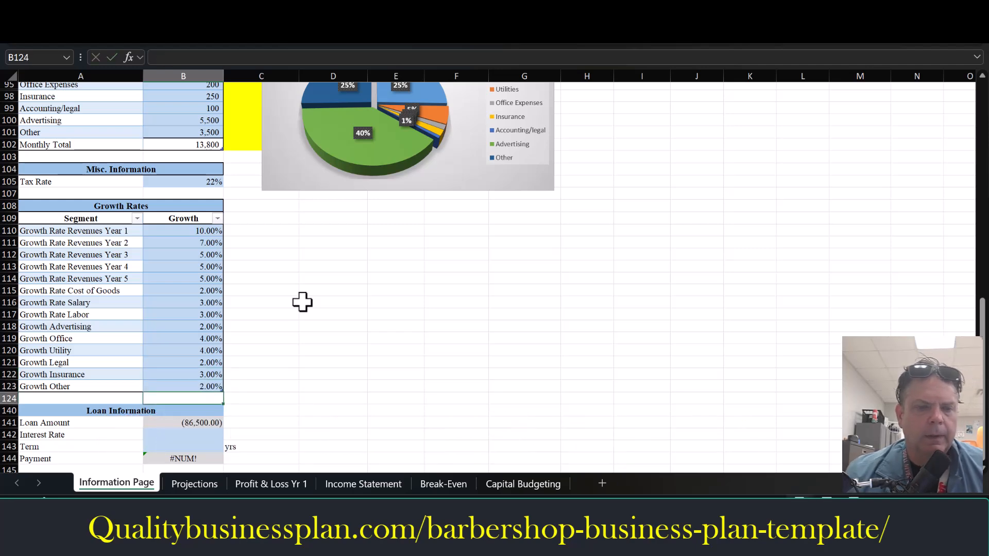
Step: Enter an interest rate of 10% and a term of 10 years in the Loan Information table
{"action": "scroll", "coordinate": [298, 326], "scroll_direction": "down", "scroll_amount": 2}
{"action": "scroll", "coordinate": [299, 325], "scroll_direction": "down", "scroll_amount": 2}
{"action": "left_click", "coordinate": [186, 296]}
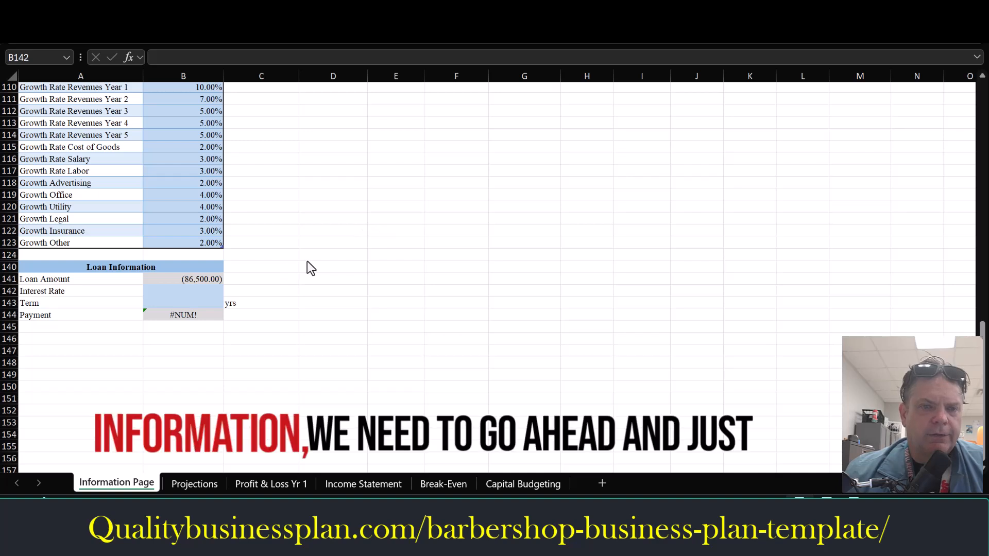
{"action": "left_click", "coordinate": [178, 288]}
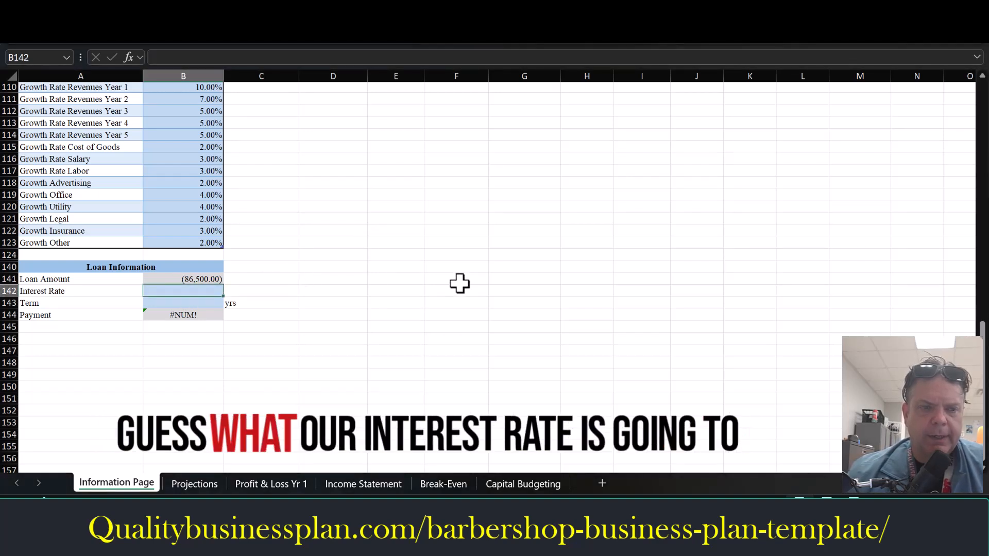
{"action": "type", "text": "1"}
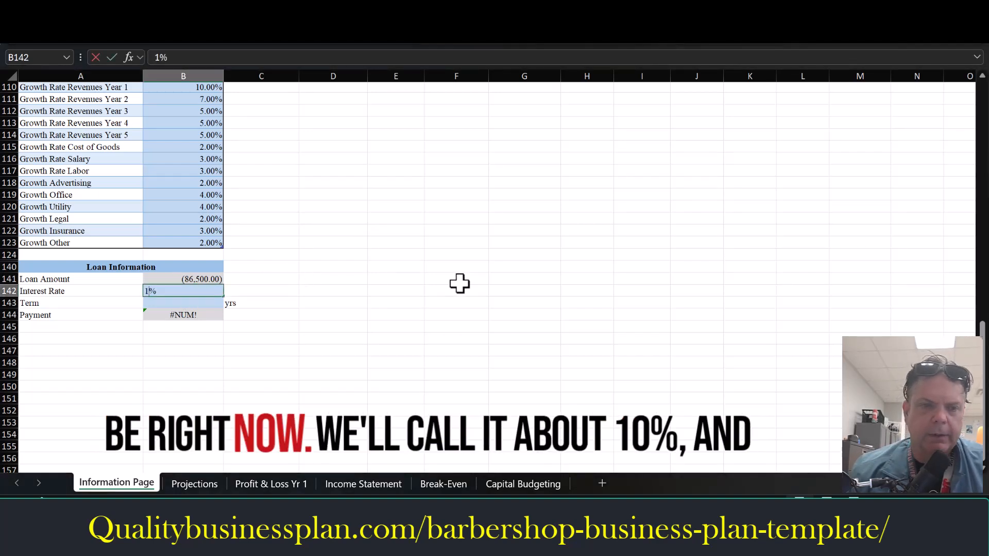
{"action": "type", "text": "0"}
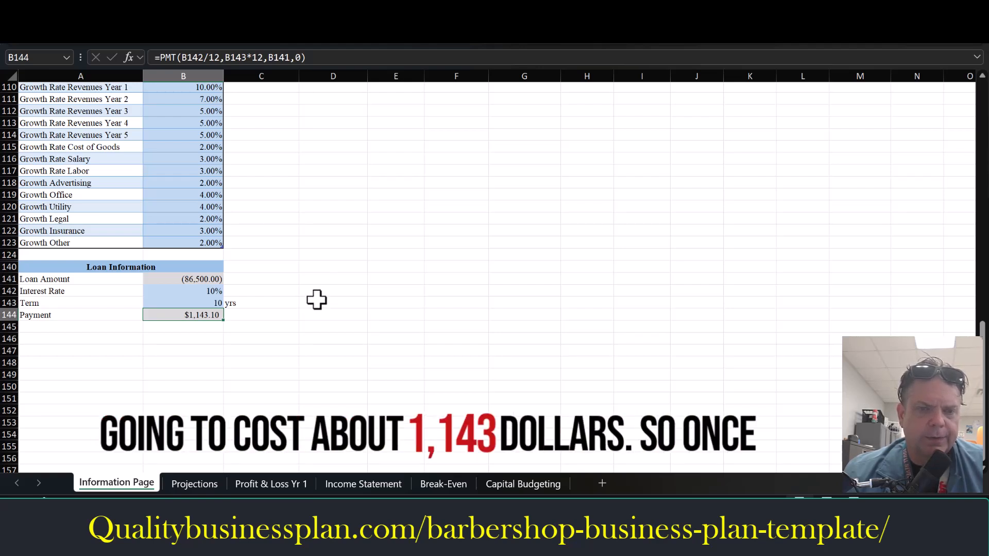
Step: Check the Year 1 revenues and net profit, and set the number of employees to 4 in the Labor table
{"action": "scroll", "coordinate": [319, 288], "scroll_direction": "up", "scroll_amount": 20}
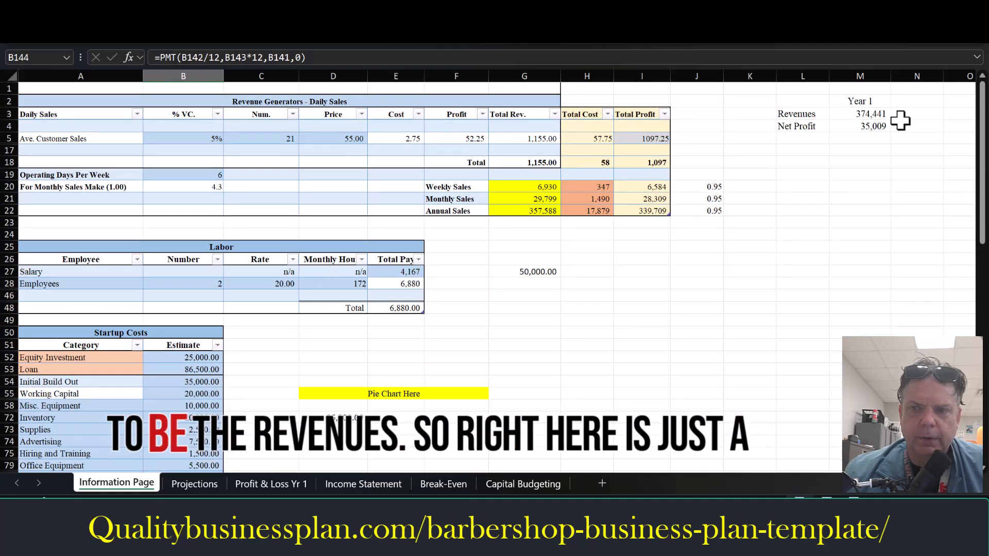
{"action": "left_click", "coordinate": [873, 102]}
{"action": "left_click", "coordinate": [881, 114]}
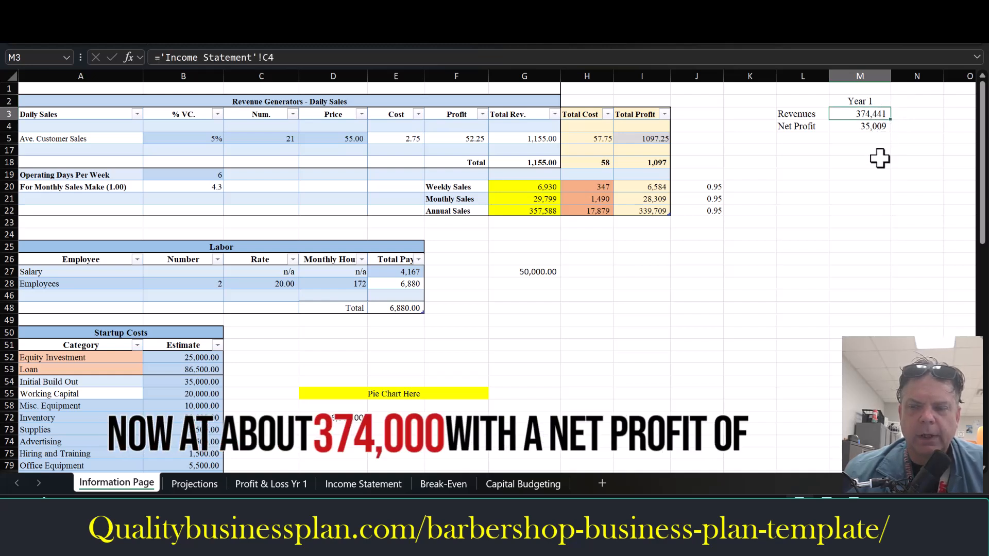
{"action": "left_click", "coordinate": [880, 136]}
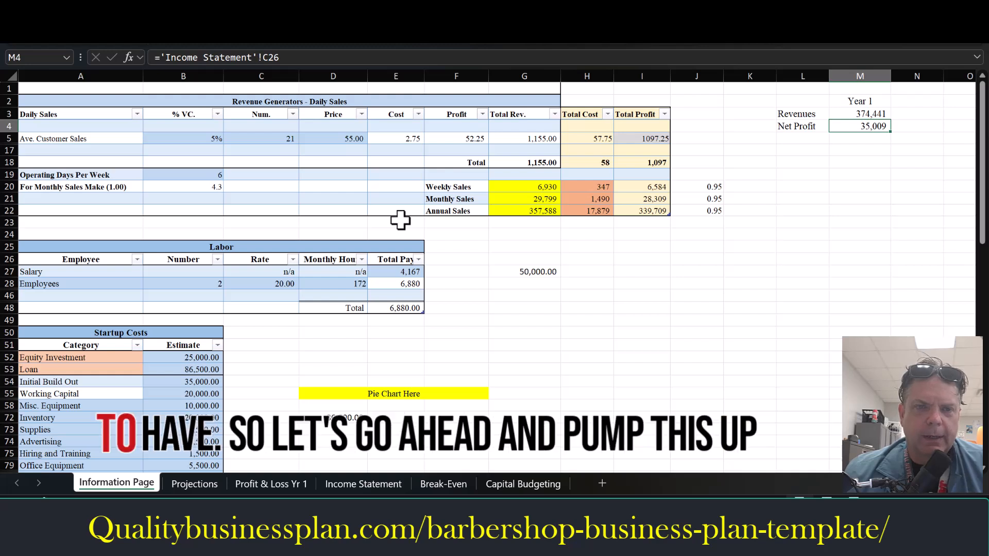
{"action": "left_click", "coordinate": [208, 283]}
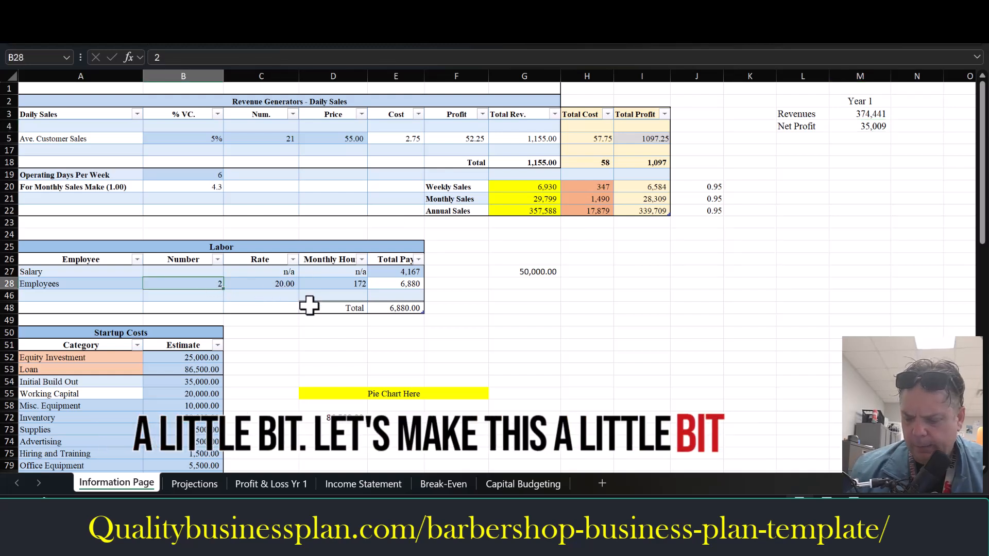
{"action": "type", "text": "4"}
{"action": "key", "text": "Return"}
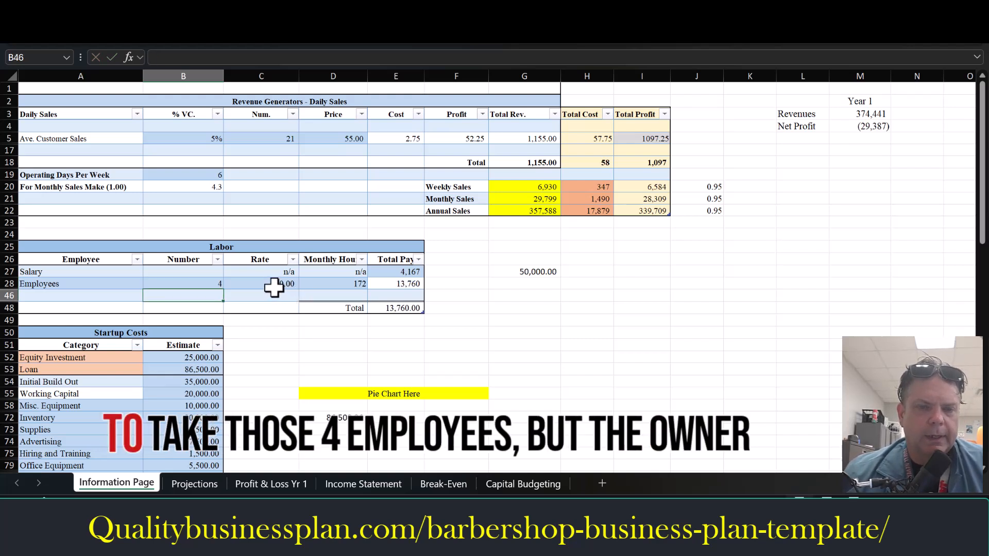
{"action": "left_click", "coordinate": [208, 284]}
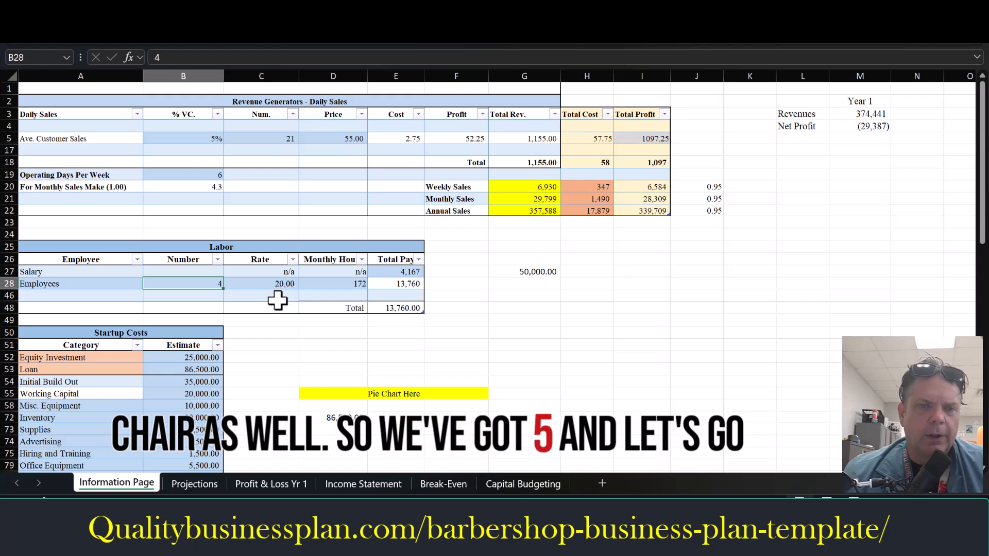
Step: Set the number of daily customers for Ave. Customer Sales to 30
{"action": "left_click", "coordinate": [290, 140]}
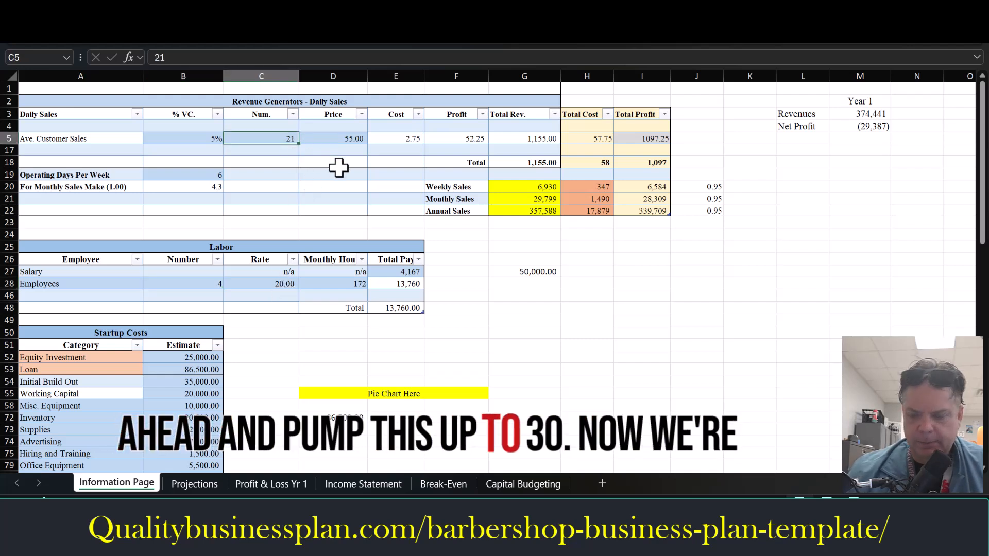
{"action": "type", "text": "30"}
{"action": "key", "text": "Return"}
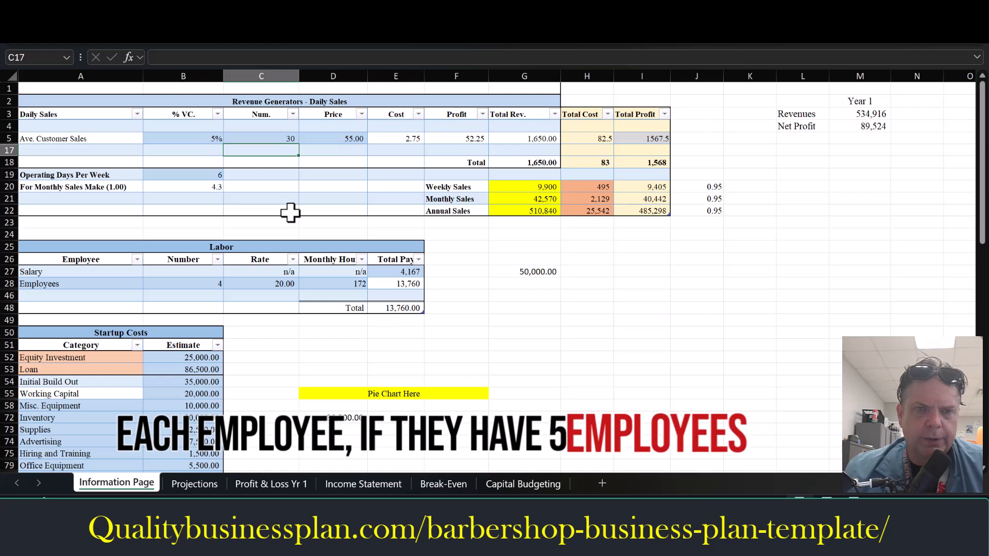
Step: Set the number of daily customers for Ave. Customer Sales to 31
{"action": "left_click", "coordinate": [286, 142]}
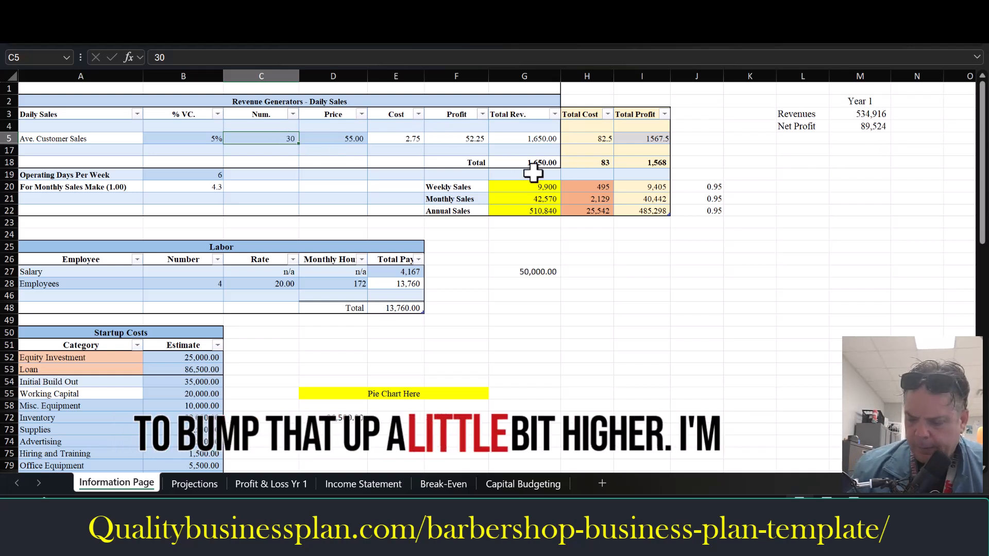
{"action": "type", "text": "31"}
{"action": "key", "text": "Return"}
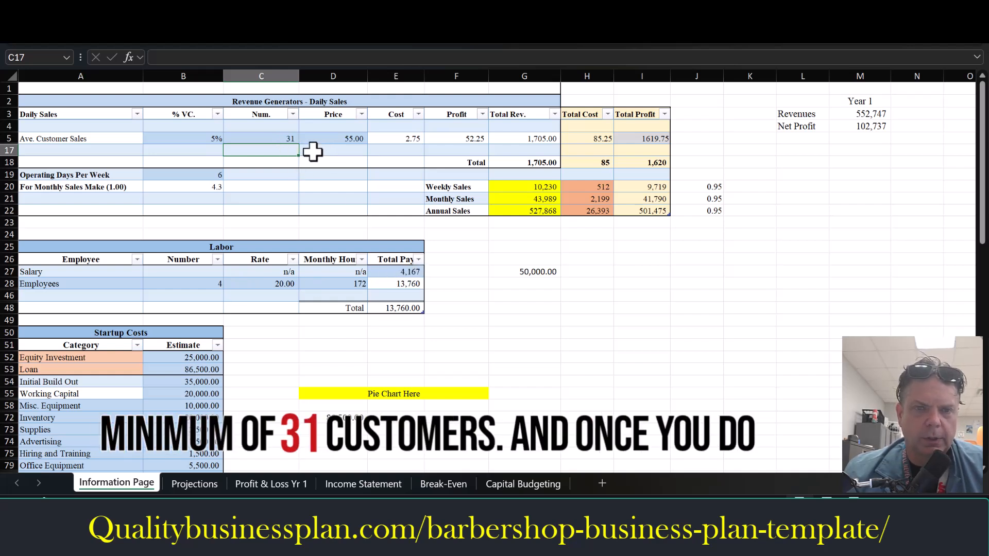
Step: Review the Year 1 quarterly profit and loss figures and the five-year pro forma income statement
{"action": "left_click", "coordinate": [263, 481]}
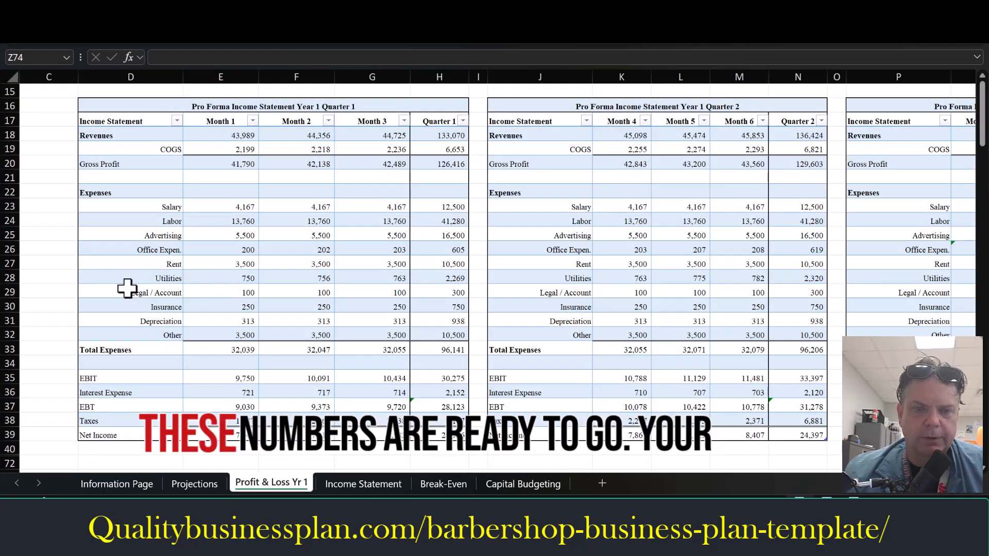
{"action": "left_click", "coordinate": [380, 483]}
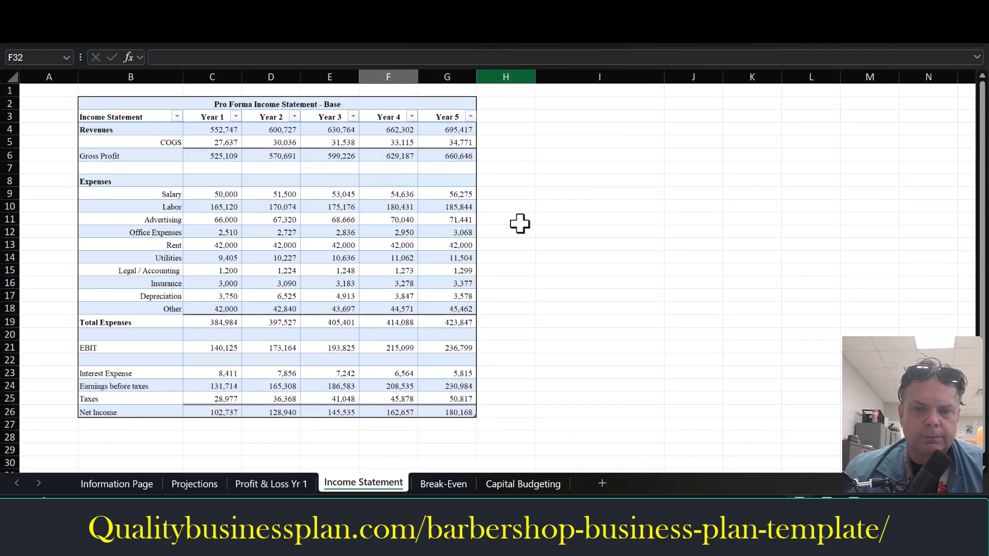
Step: Examine the daily customers needed to break even on the Break-Even sheet and check them against the staffing on the Information Page
{"action": "left_click", "coordinate": [446, 482]}
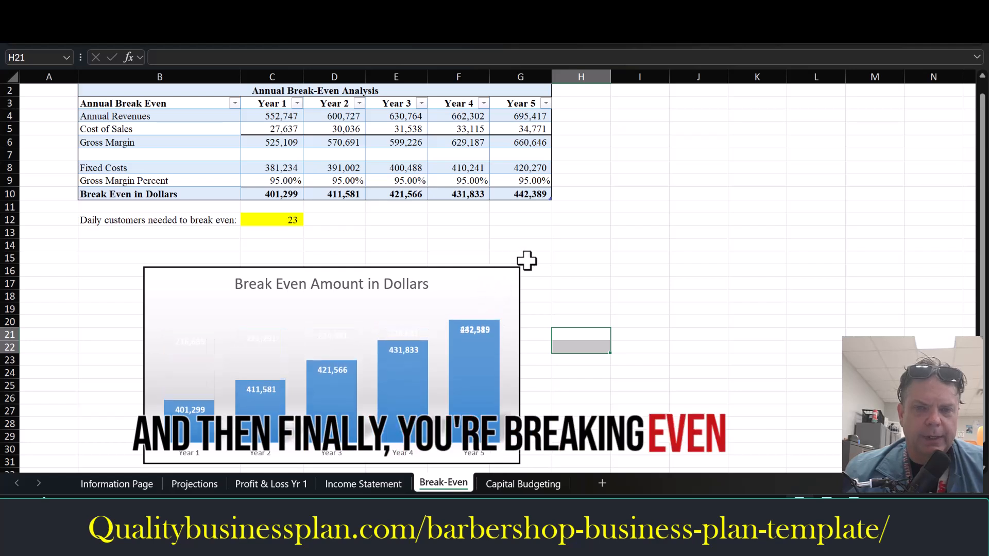
{"action": "left_click", "coordinate": [559, 246]}
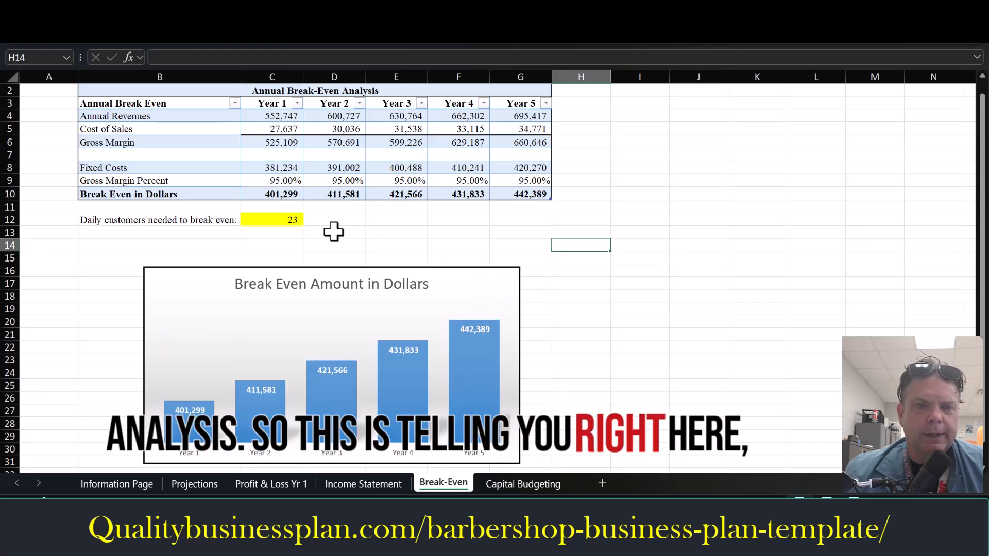
{"action": "left_click", "coordinate": [281, 219]}
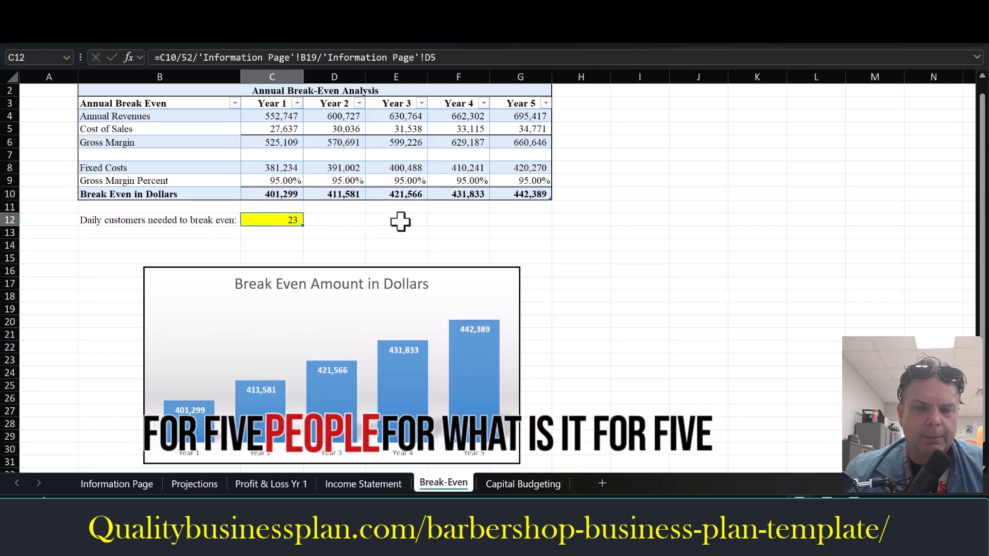
{"action": "left_click", "coordinate": [138, 483]}
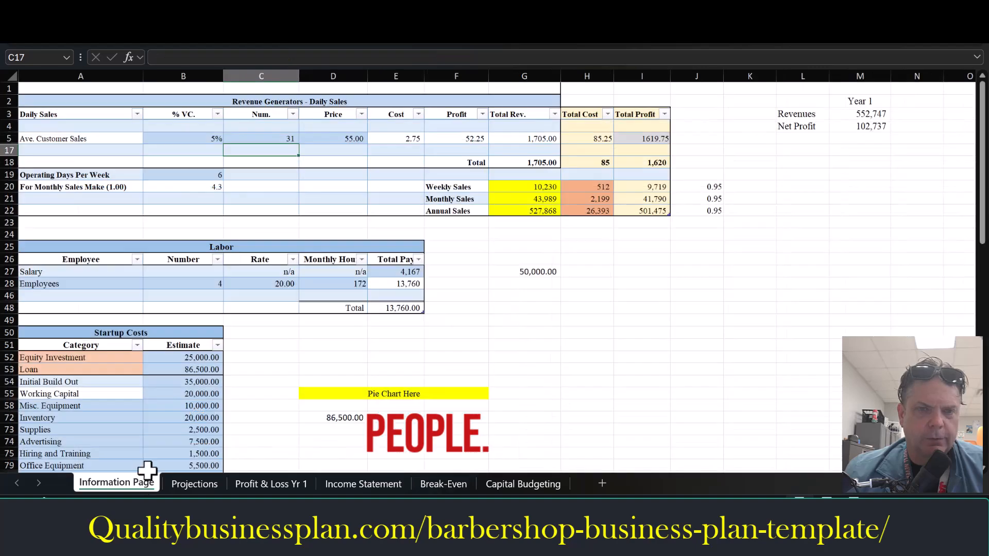
{"action": "left_click", "coordinate": [444, 482]}
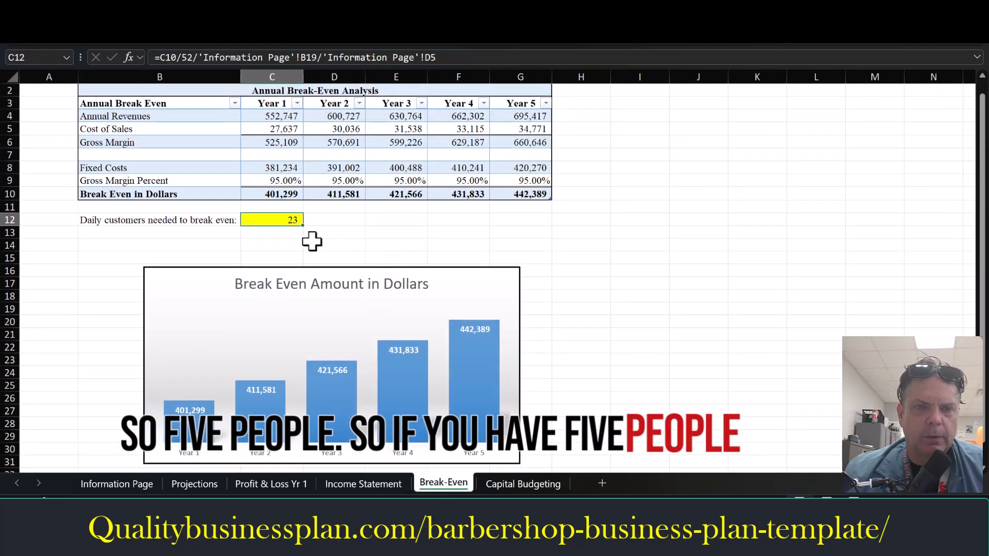